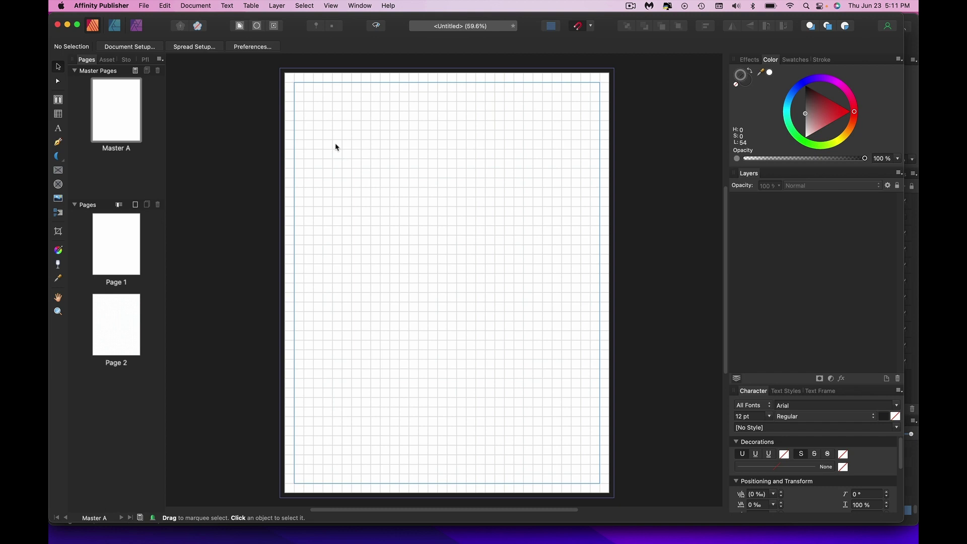
- Open the grid and axis settings and adjust the grid line opacity of the basic 0.25 in grid
scroll(337, 147, right, 2)
scroll(287, 84, up, 5)
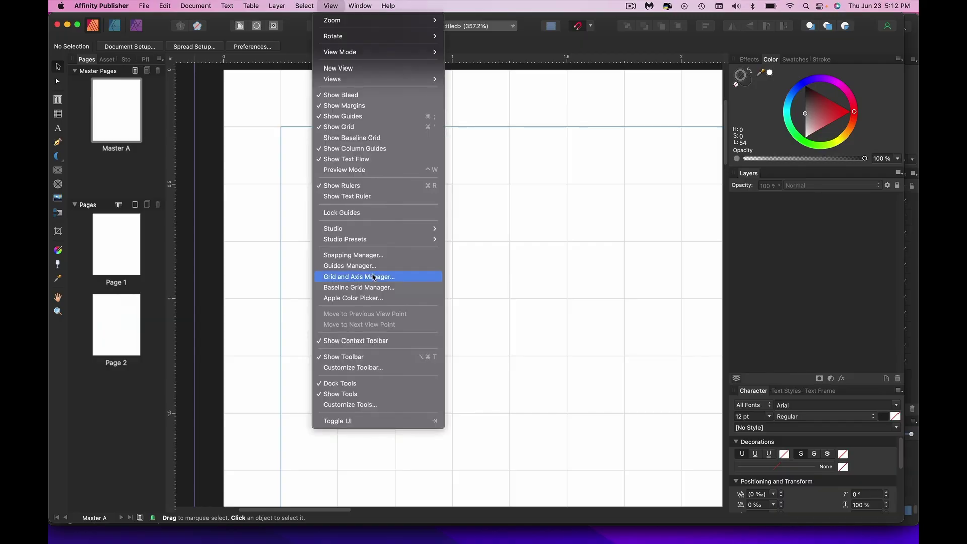
click(373, 277)
click(482, 173)
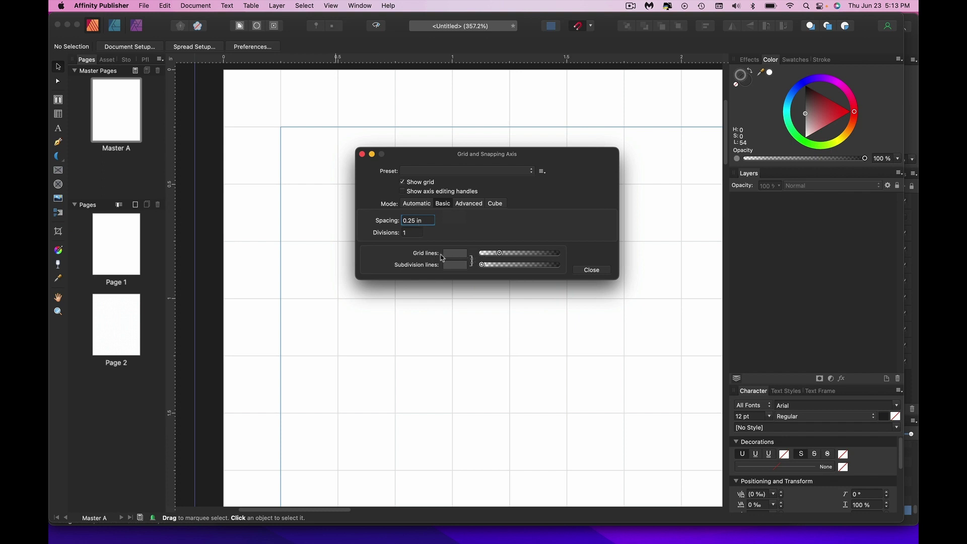
mouse_move(502, 255)
mouse_down()
mouse_move(536, 254)
mouse_move(486, 253)
mouse_up()
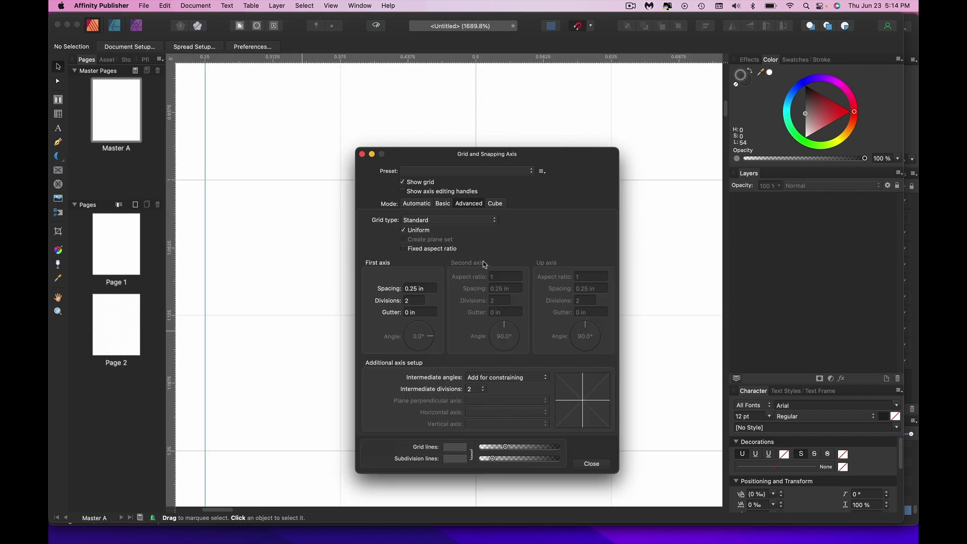
- Try the Cube grid mode on the page
click(495, 203)
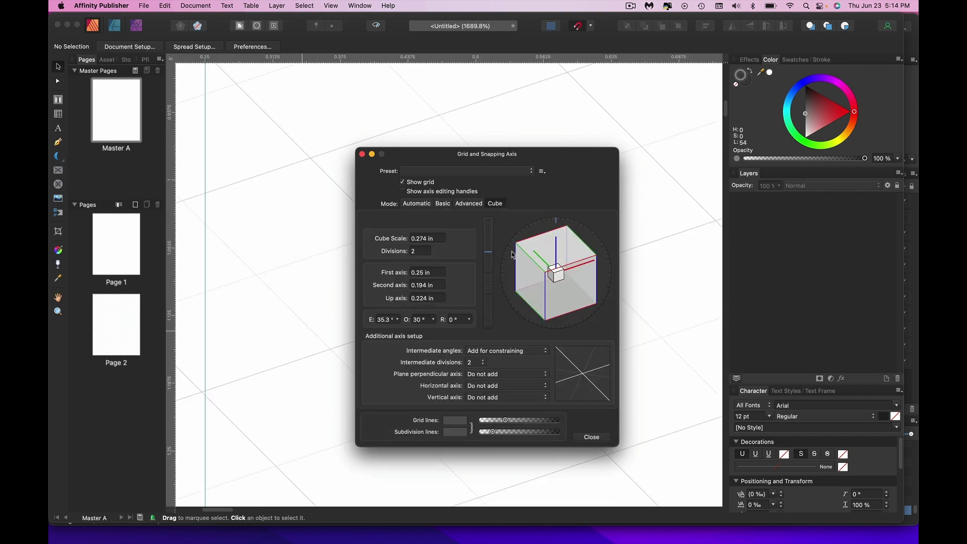
scroll(330, 280, down, 5)
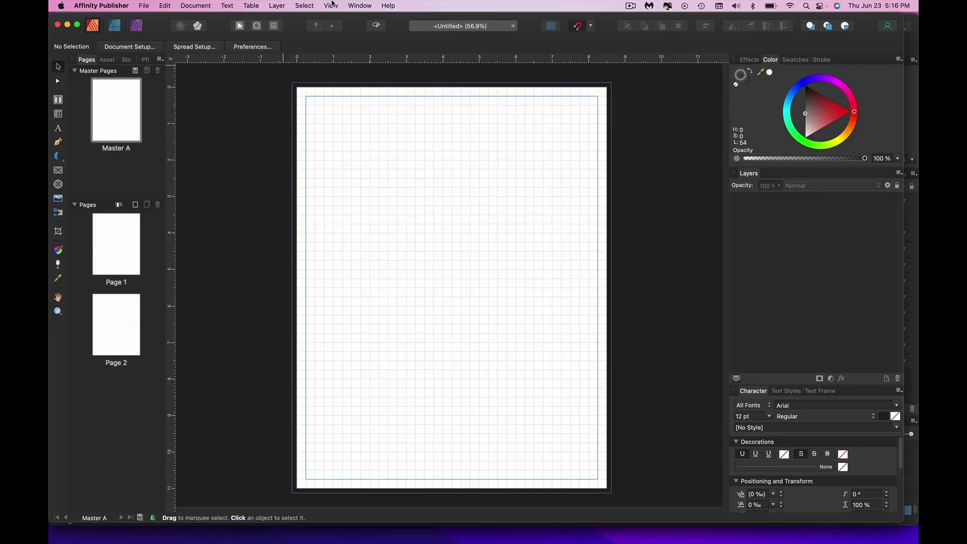
- Open the snapping settings to review them
click(331, 5)
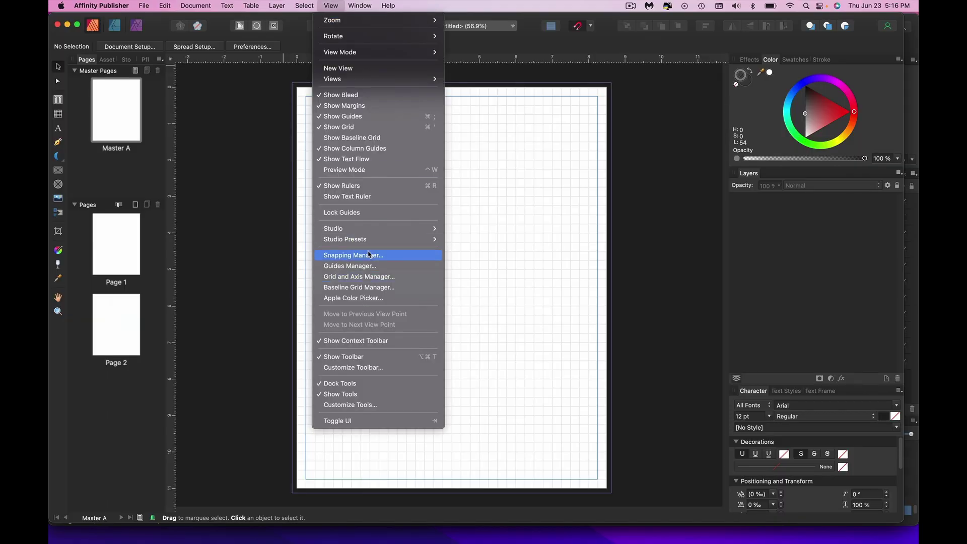
click(370, 254)
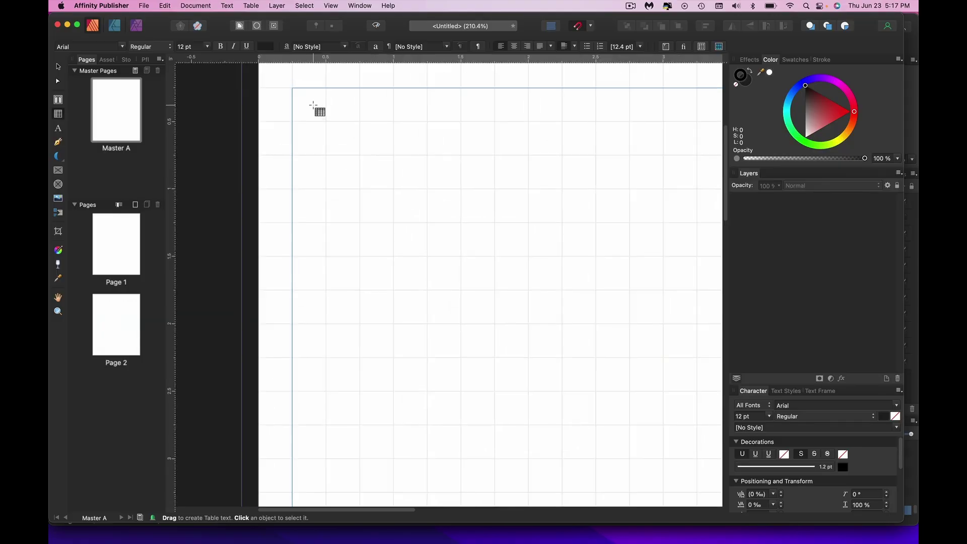
- Draw a one-cell table about 0.25 in tall from the top-left margin corner and stretch it to the right margin
scroll(313, 105, up, 2)
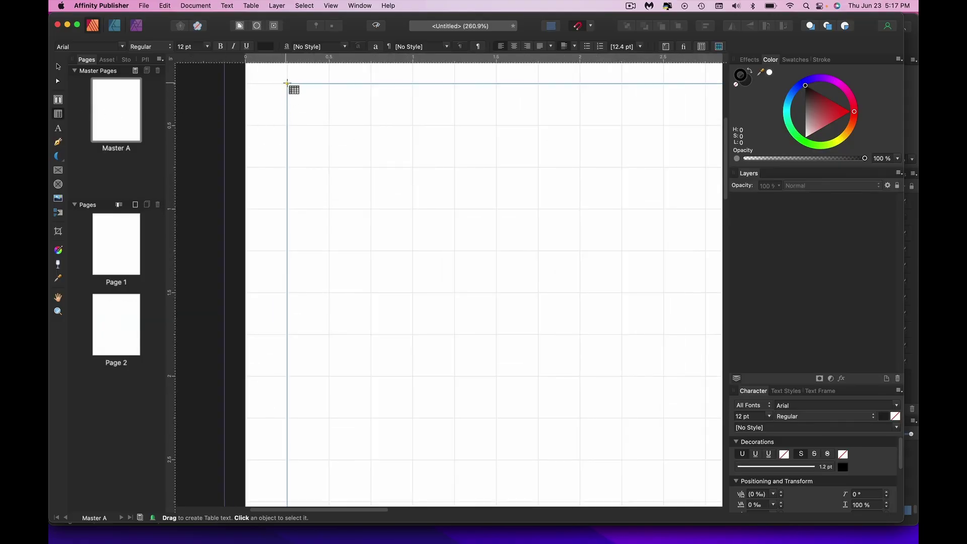
drag(286, 83, 476, 125)
key(super+0)
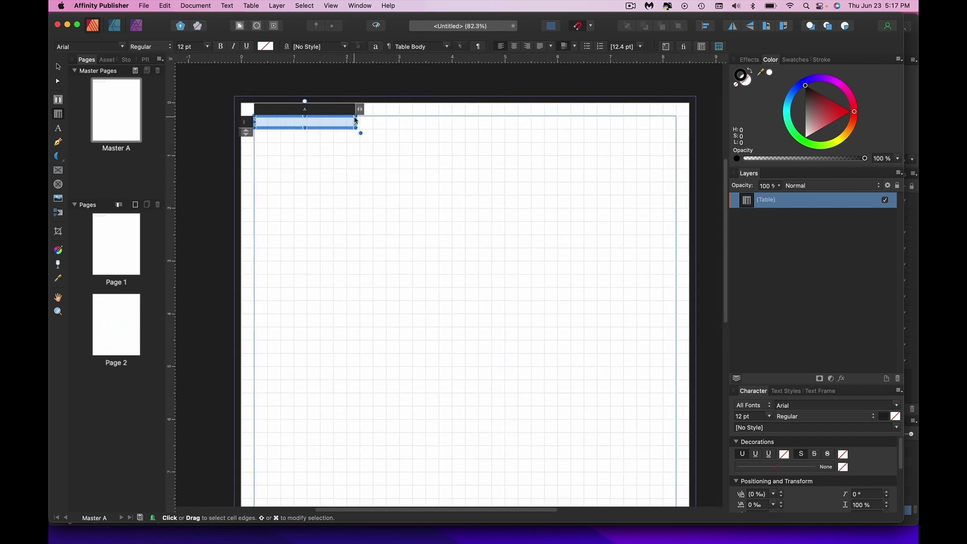
drag(357, 121, 675, 124)
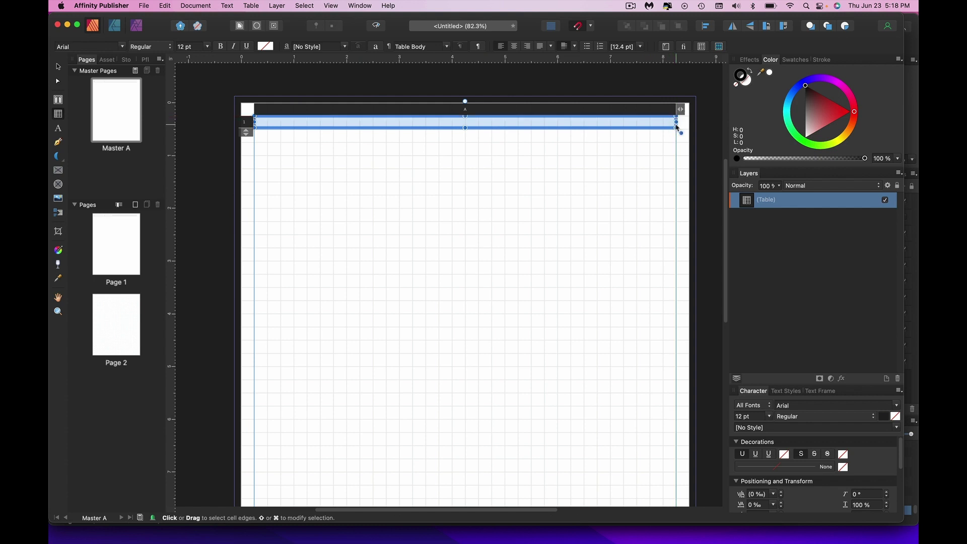
- Reopen the table for editing and add rows down to the bottom margin, making 42 rows in total
scroll(302, 289, up, 5)
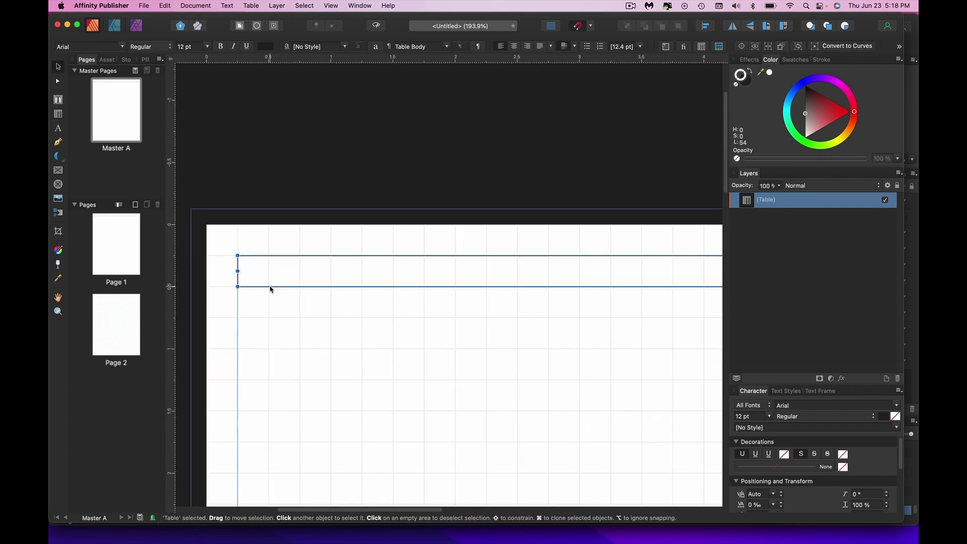
double_click(270, 288)
click(318, 301)
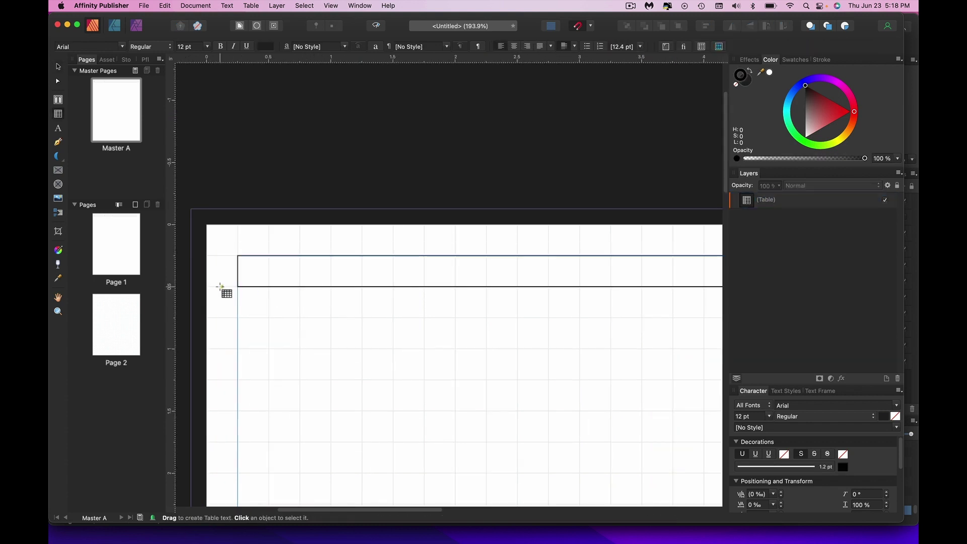
click(254, 275)
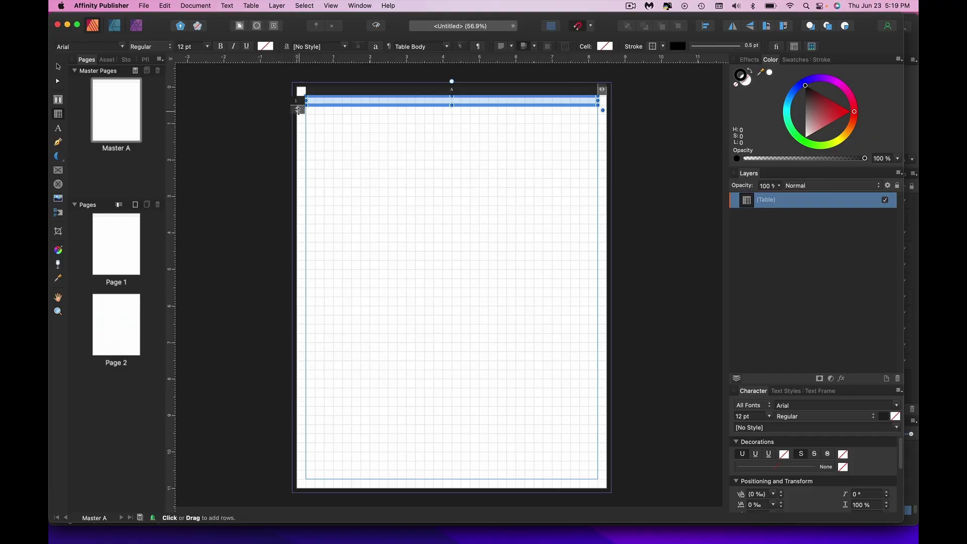
drag(296, 112, 304, 482)
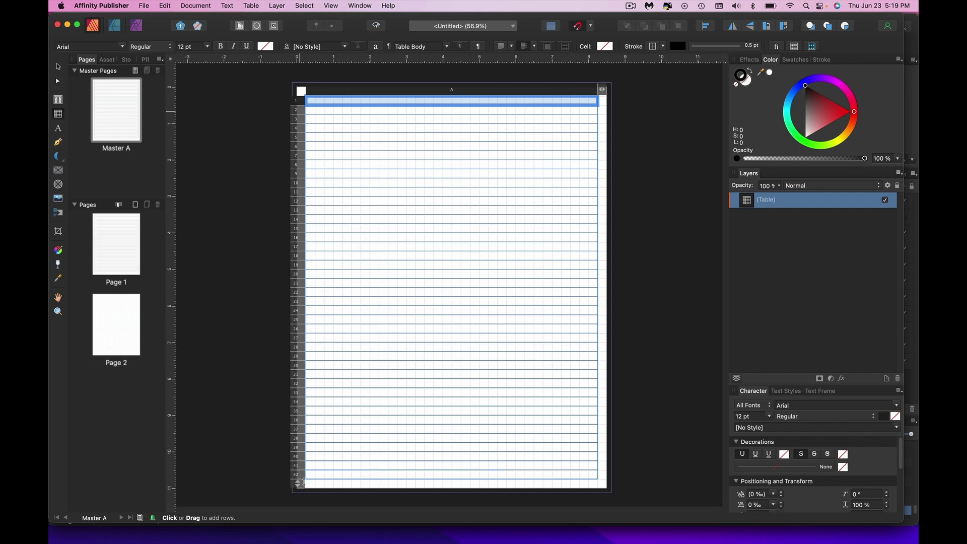
- Open the formatting options for all table cells and set the outside border's stroke to None
scroll(304, 482, up, 5)
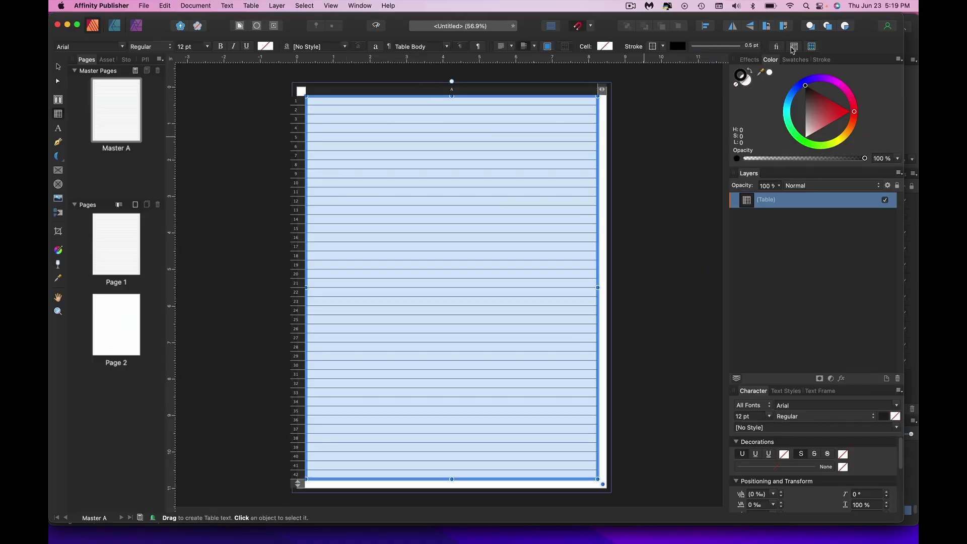
click(795, 46)
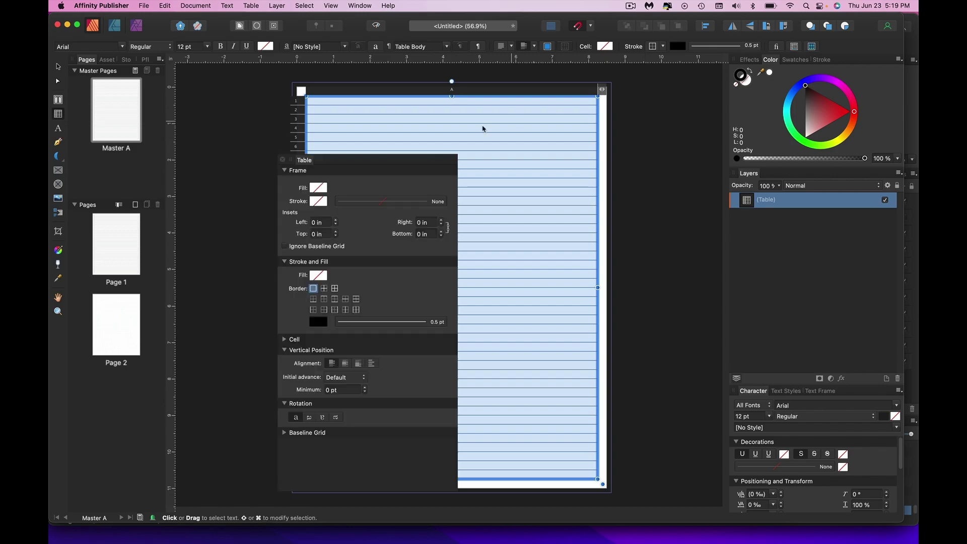
drag(393, 161, 741, 108)
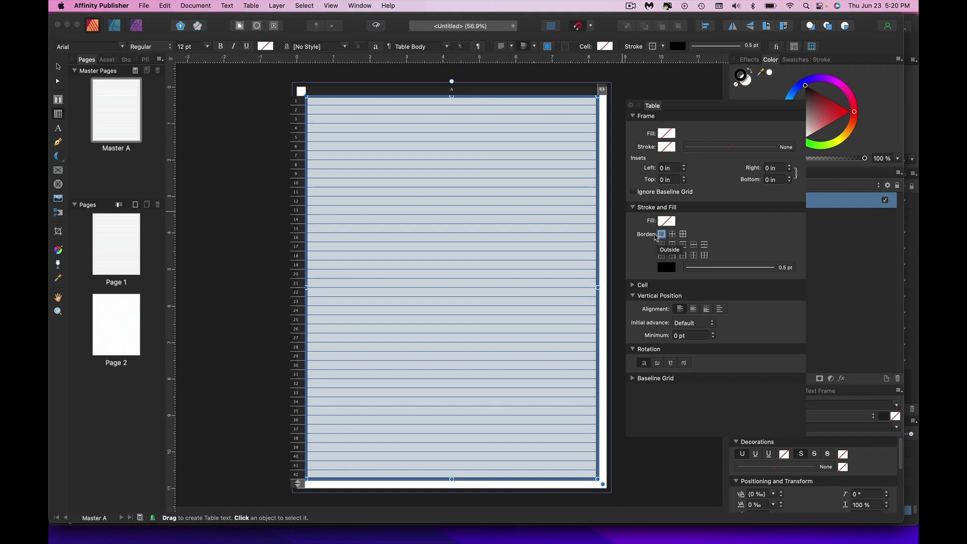
click(723, 269)
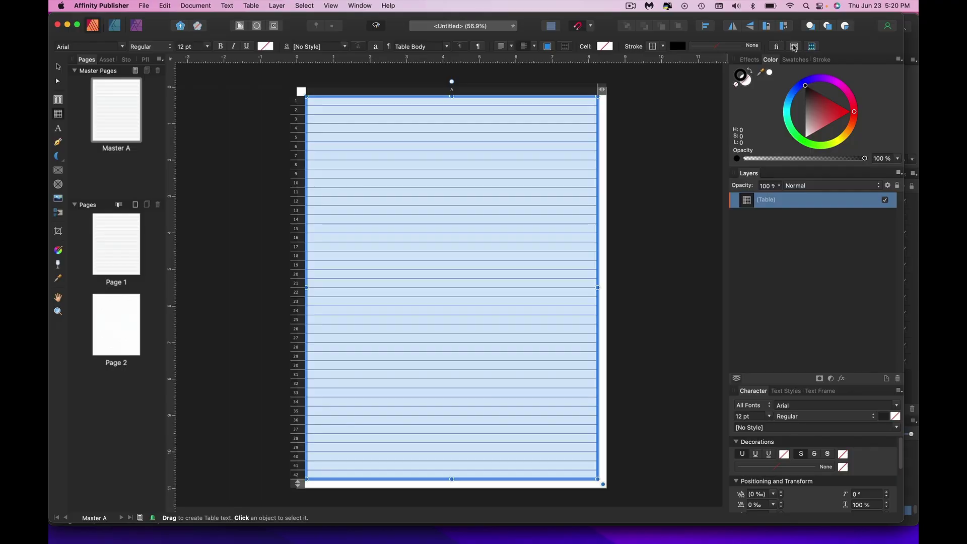
- Give all the table's horizontal borders a dashed line style at 0.5 pt
click(795, 47)
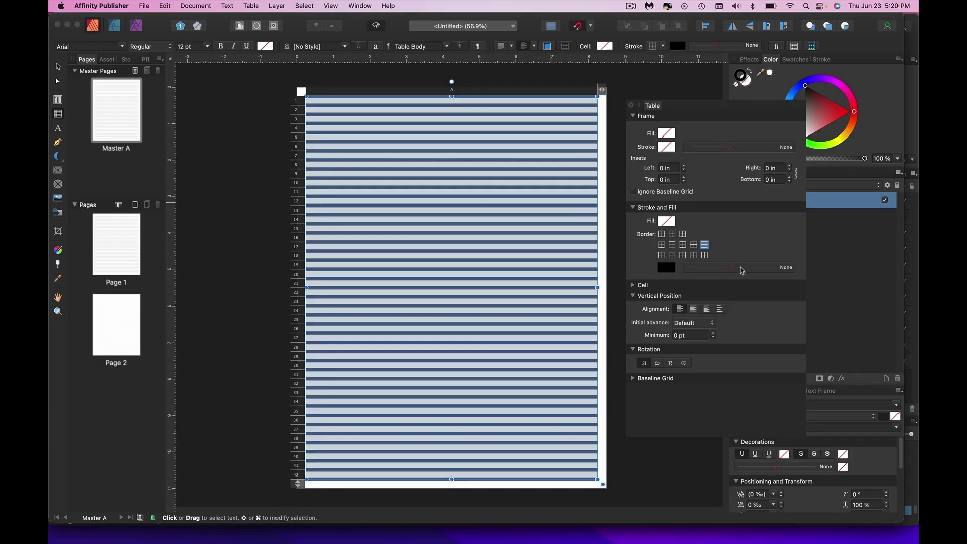
click(742, 271)
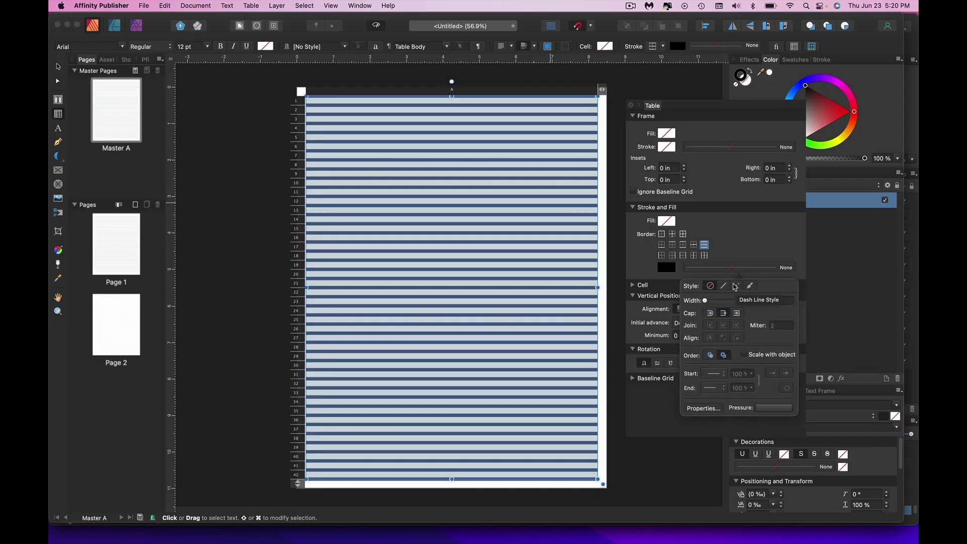
click(738, 286)
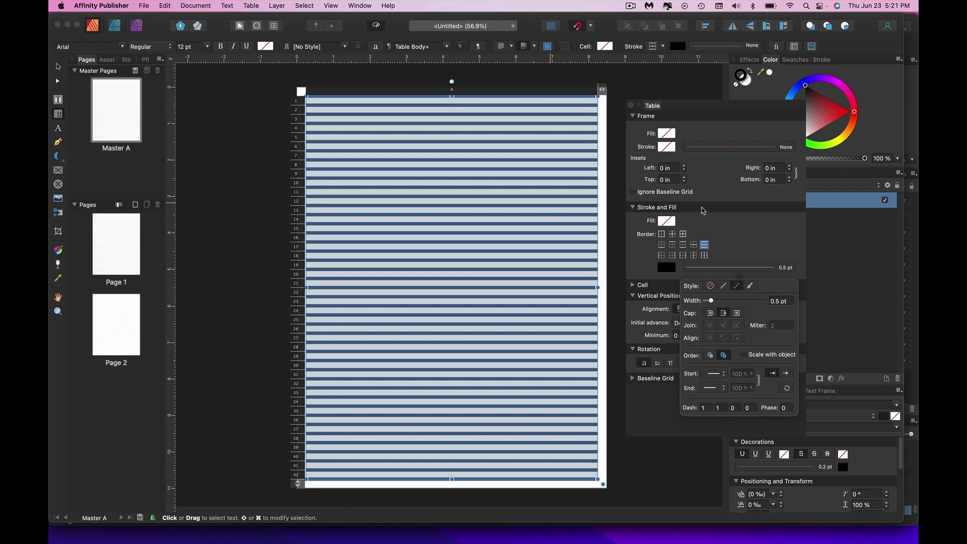
- Set the horizontal borders' dash pattern to 1 and 17 and the line width to 1 pt, then start revising the gap
drag(706, 101, 680, 71)
scroll(673, 379, up, 5)
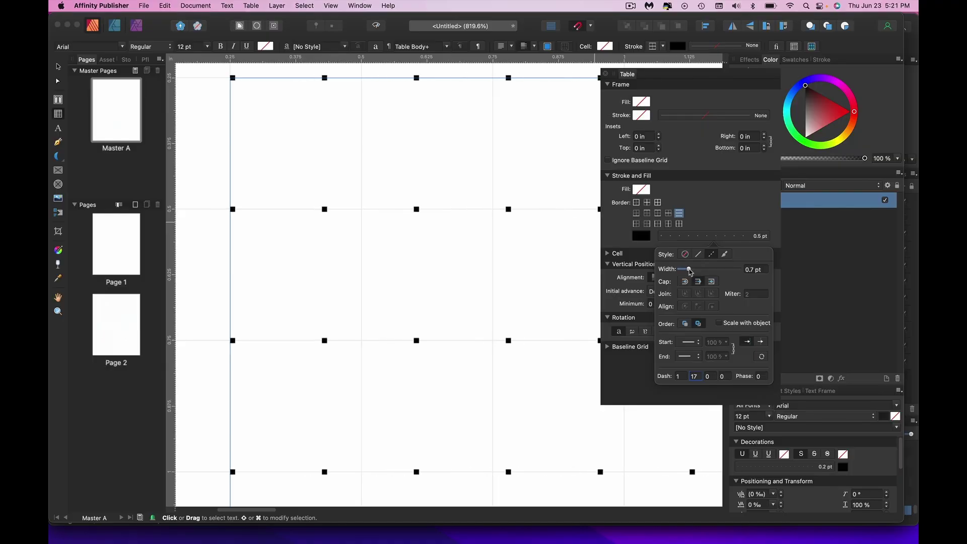
drag(690, 272, 693, 270)
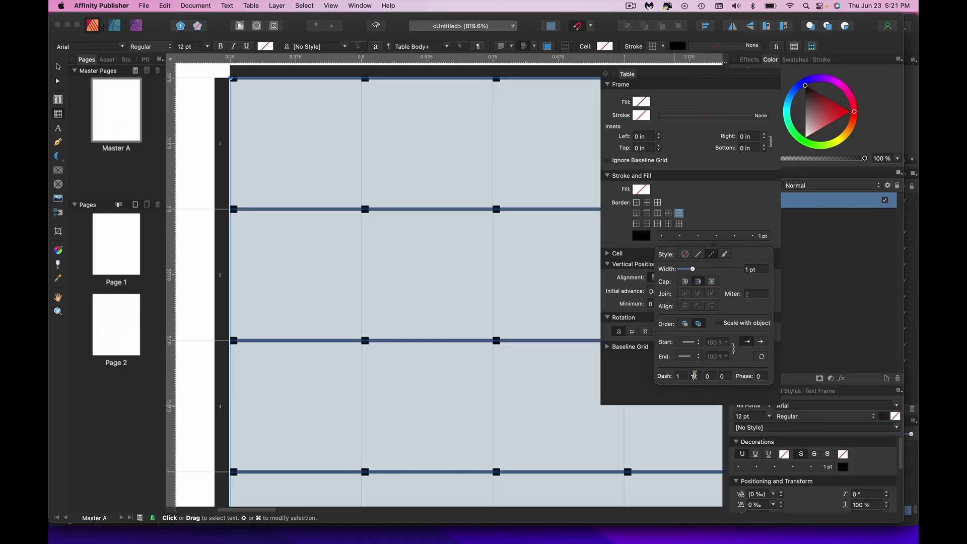
key(BackSpace)
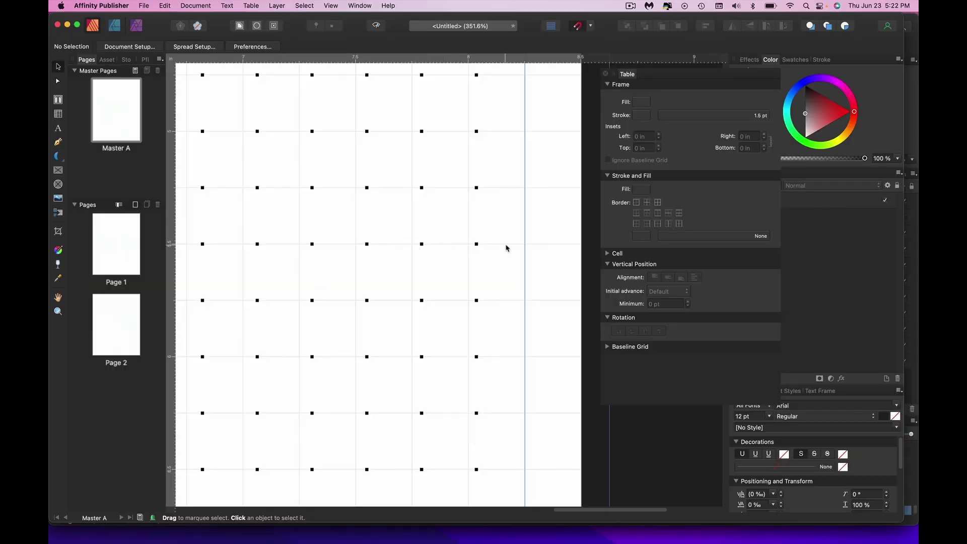
- Widen the table about 0.1 in past the right margin to fit the last column of dots
click(491, 248)
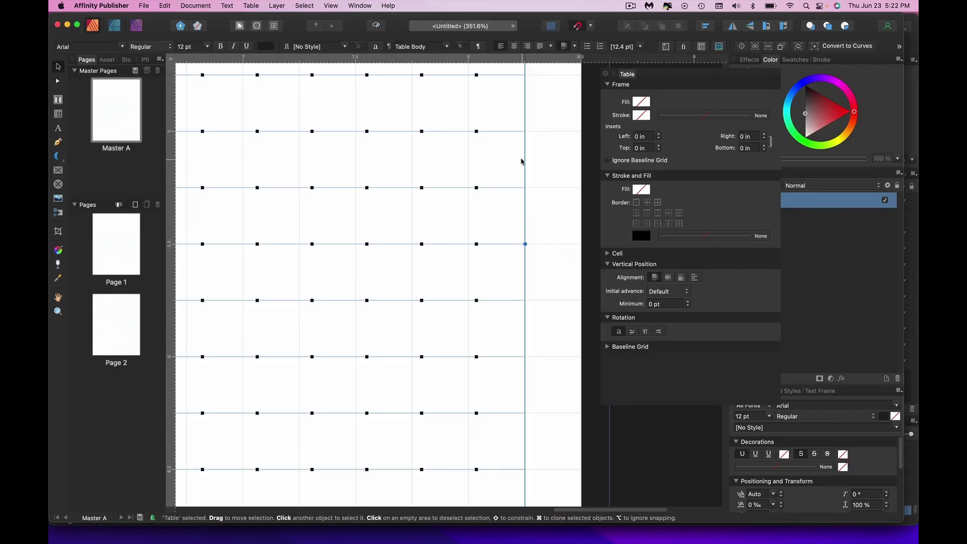
drag(524, 231, 547, 235)
click(568, 241)
scroll(559, 243, up, 5)
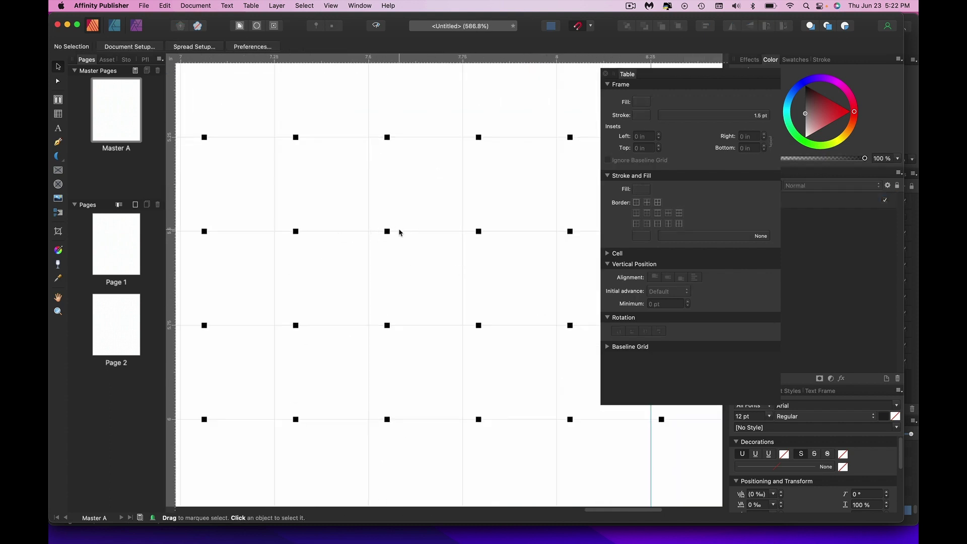
scroll(400, 233, left, 15)
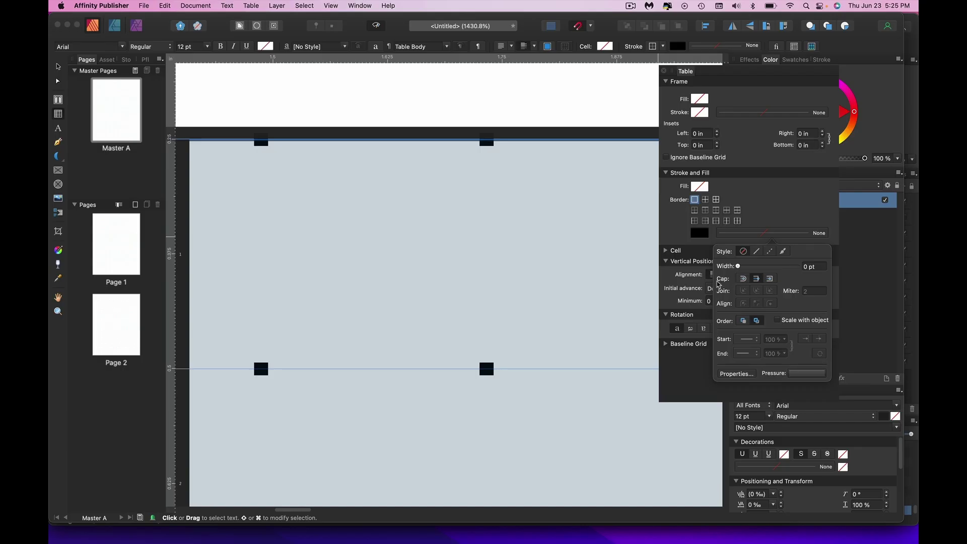
- Give the table's outside border a 0.5 pt dashed line with round caps, a near-zero dash and a gap of 17
scroll(501, 347, up, 5)
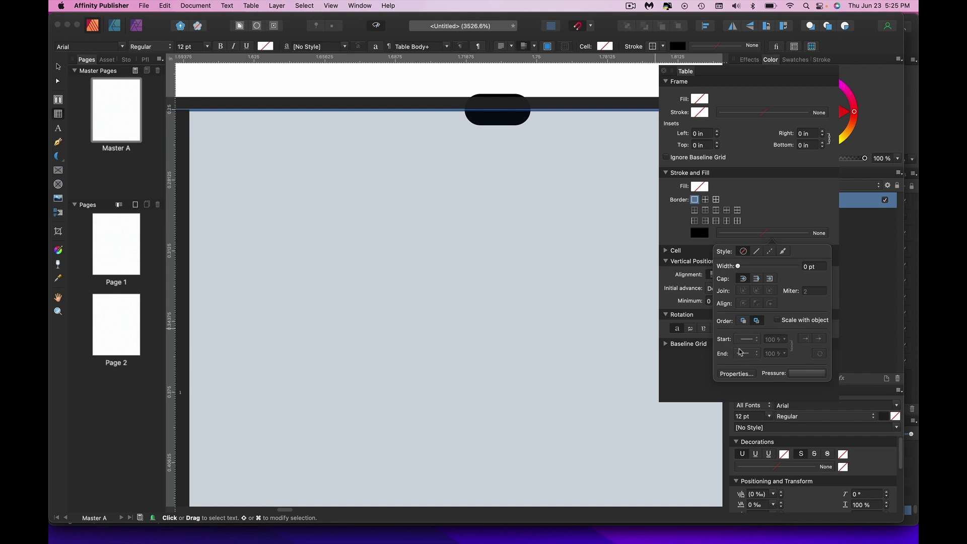
click(770, 250)
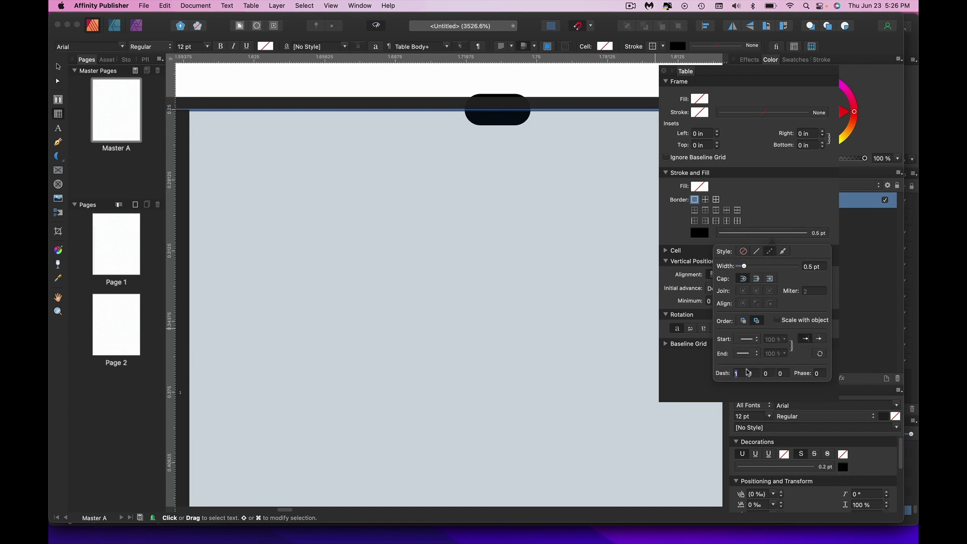
text(0)
key(Return)
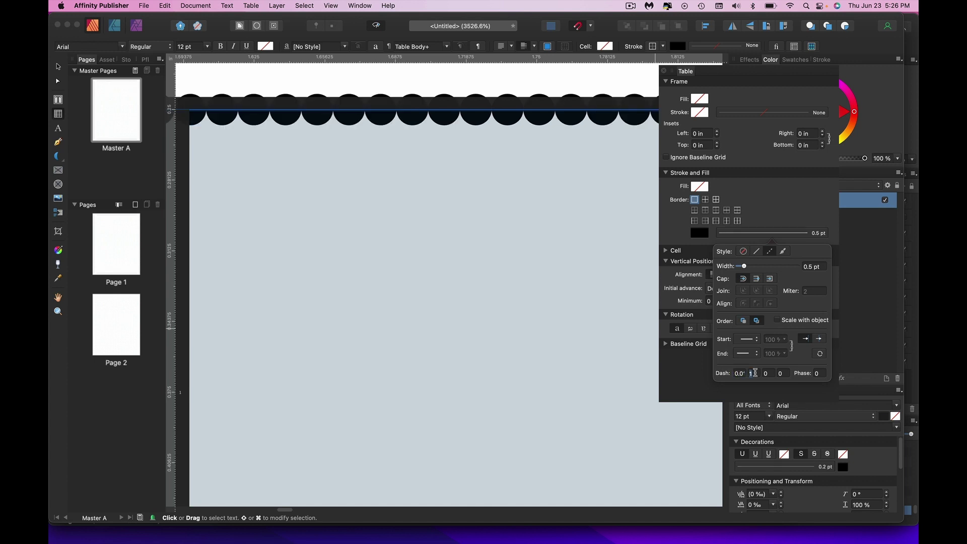
key(Return)
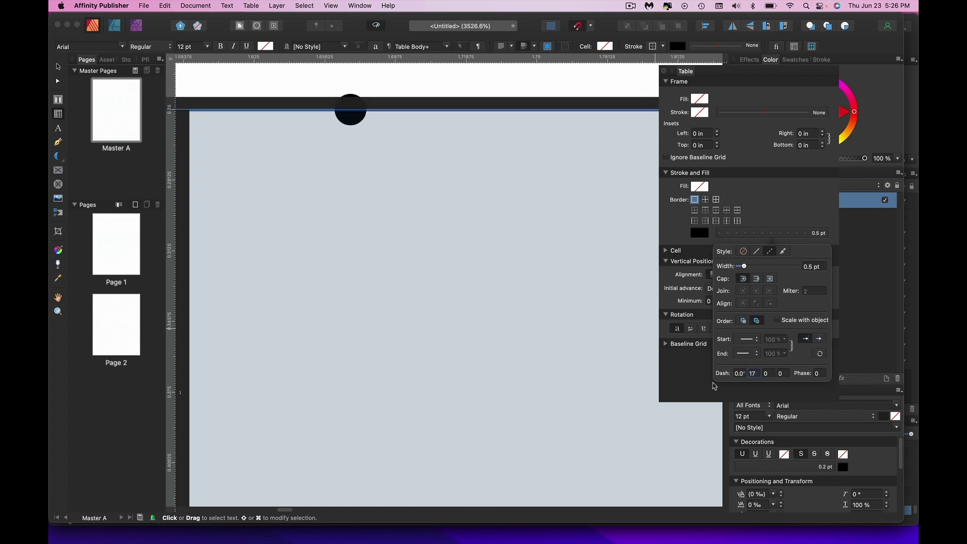
- Set the outside border's width to 0.9 pt, adjust its dash gap to match the 0.25 in grid, and deselect the table
scroll(613, 346, down, 3)
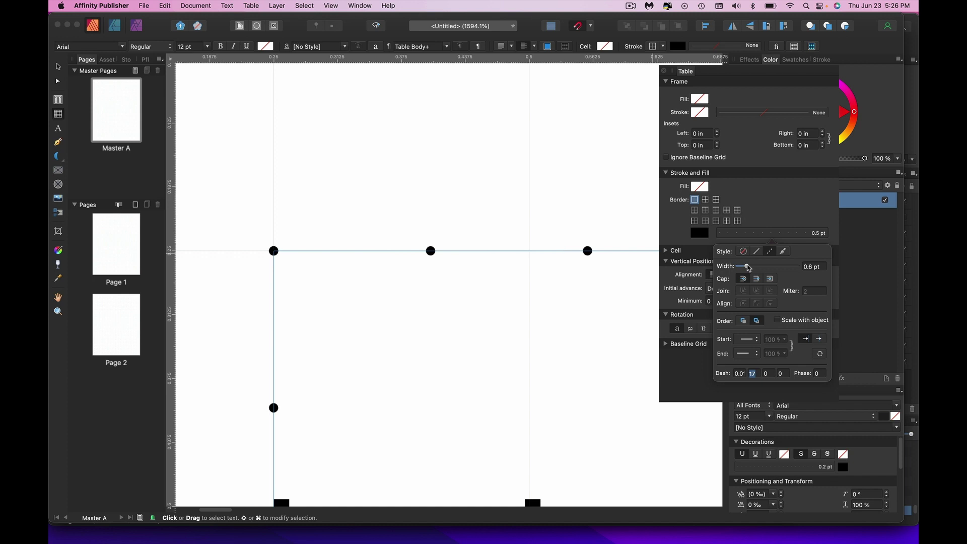
scroll(423, 362, down, 3)
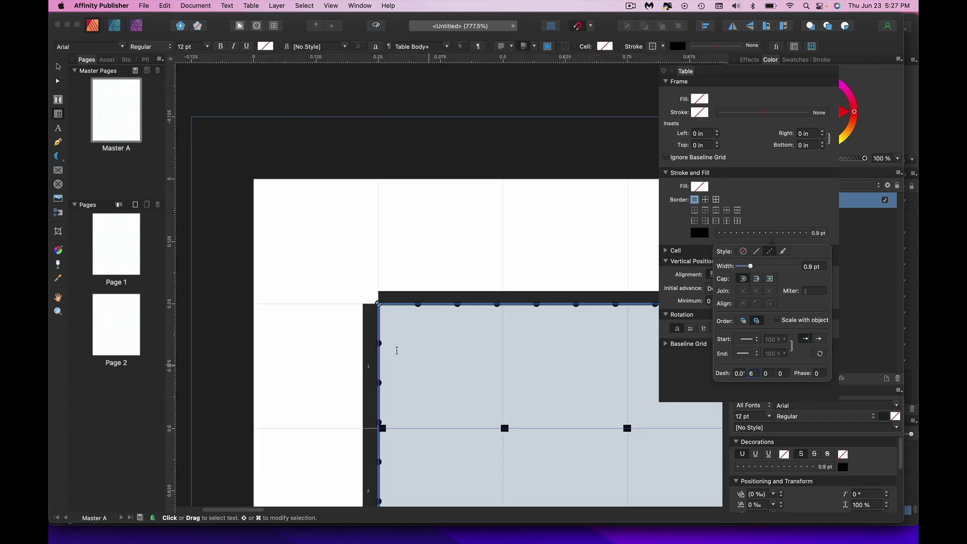
scroll(478, 341, up, 3)
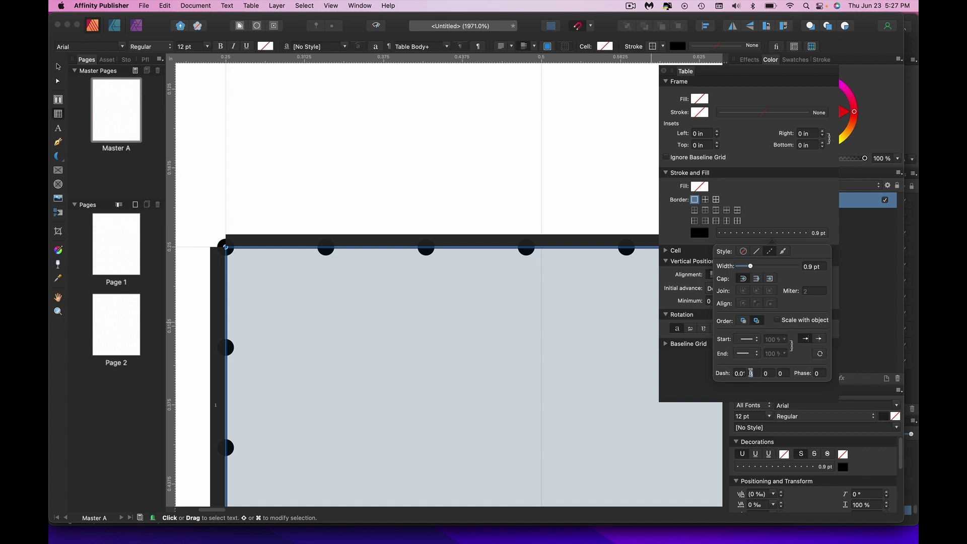
click(58, 66)
click(469, 203)
scroll(468, 203, down, 2)
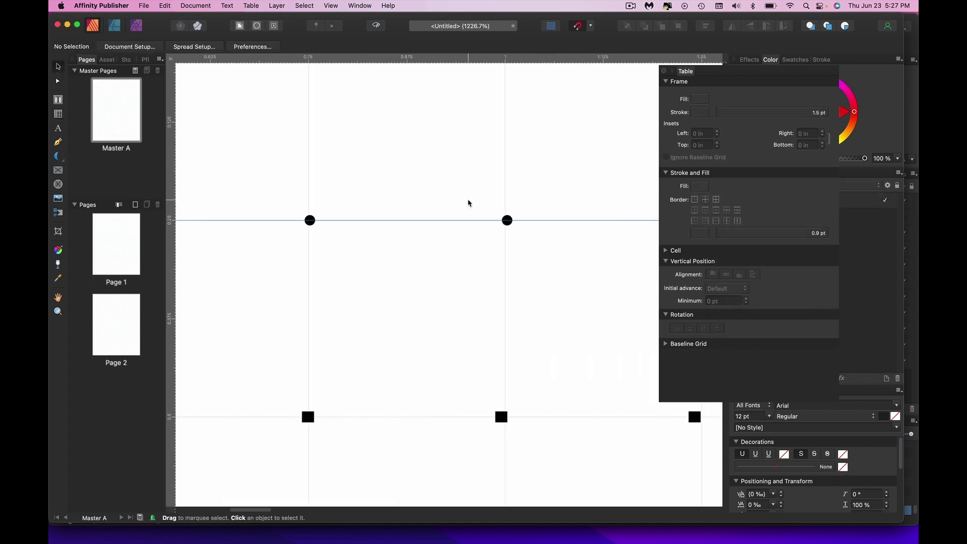
scroll(430, 222, right, 10)
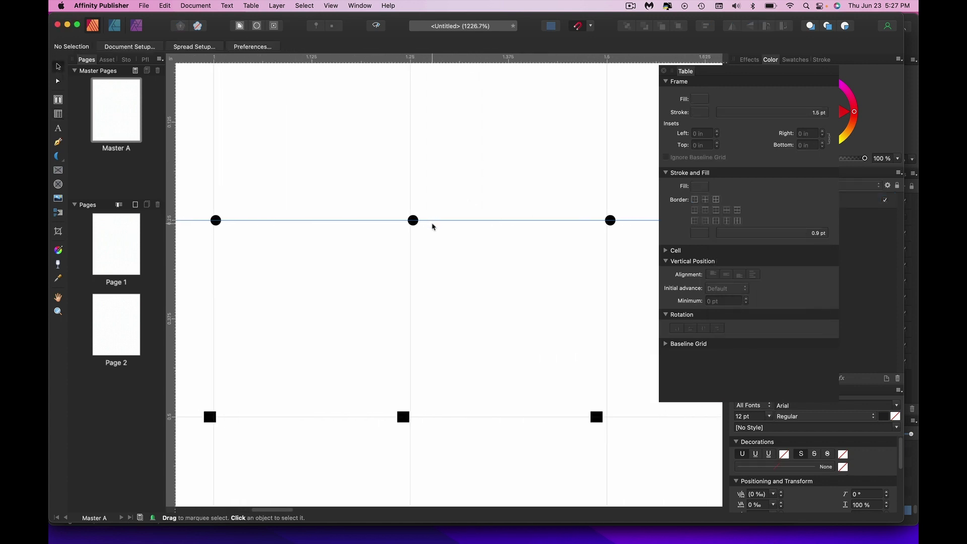
scroll(431, 230, left, 2)
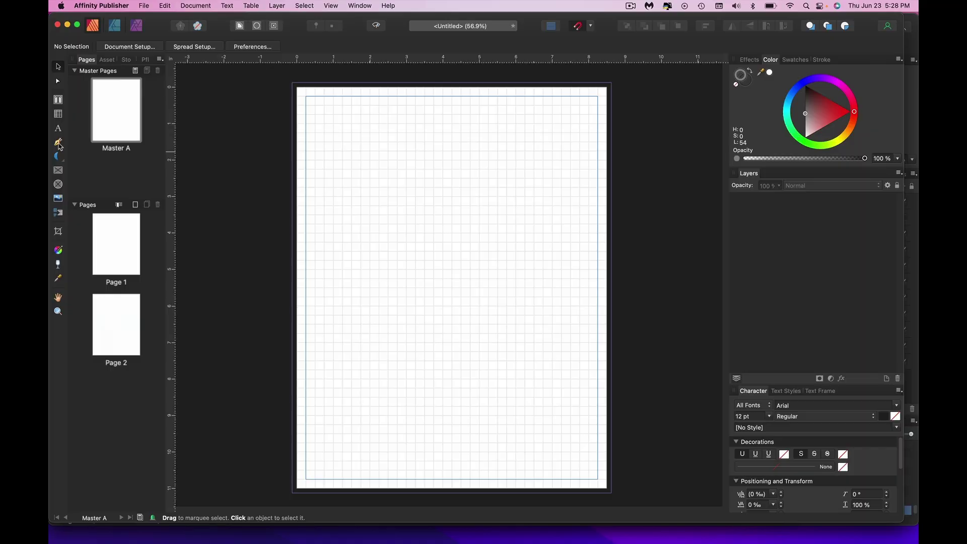
- Draw a straight horizontal Pen tool line along the page's upper margin, from the left margin to the 8.25 in mark
click(58, 142)
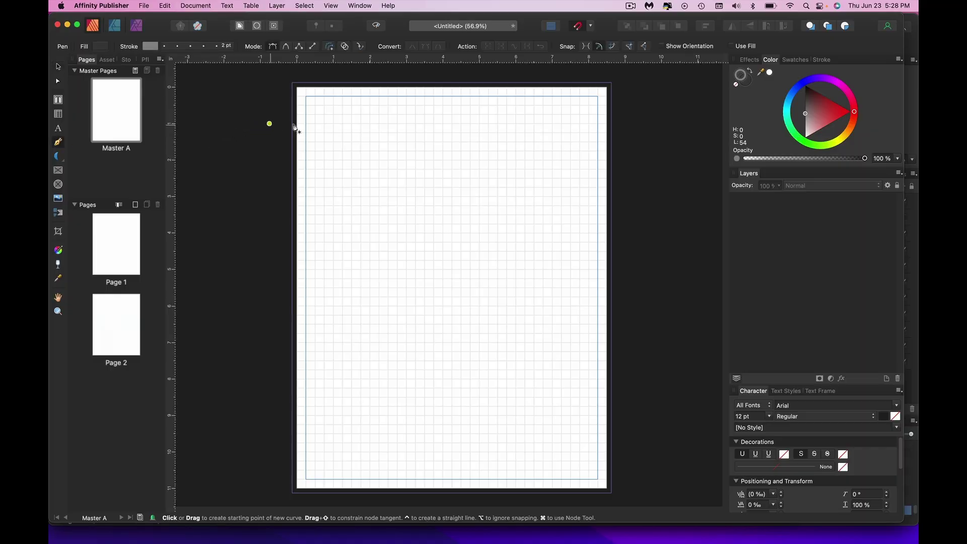
scroll(374, 112, up, 5)
scroll(196, 144, up, 5)
click(197, 143)
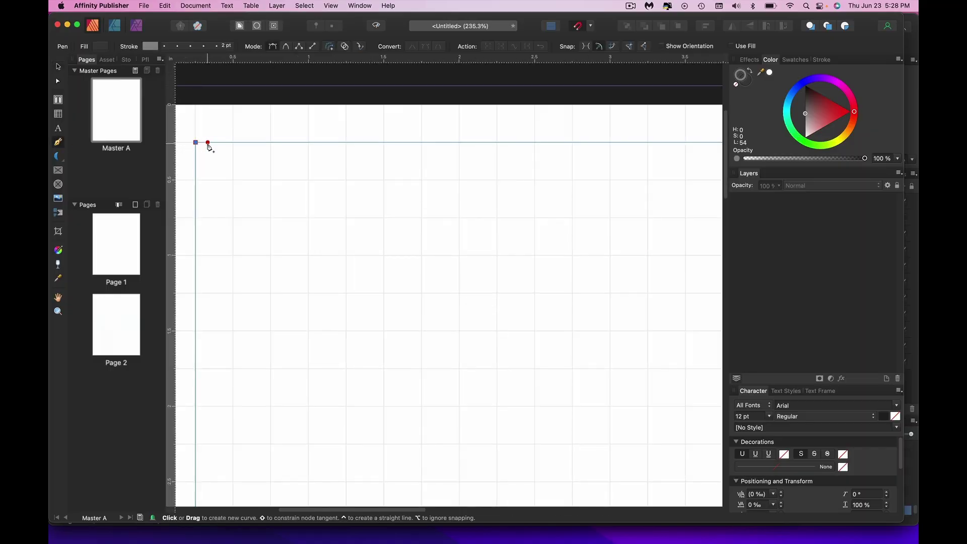
scroll(453, 169, left, 3)
scroll(455, 174, right, 15)
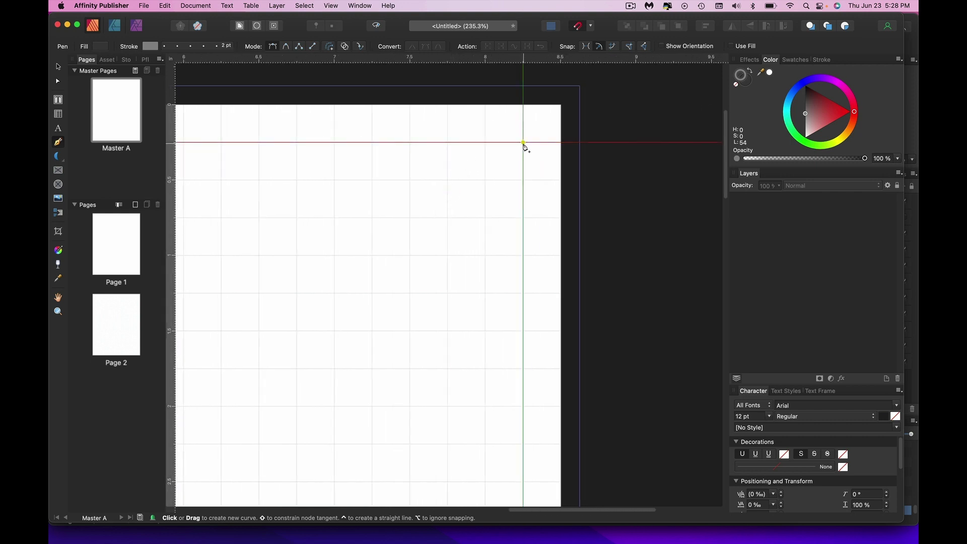
click(523, 143)
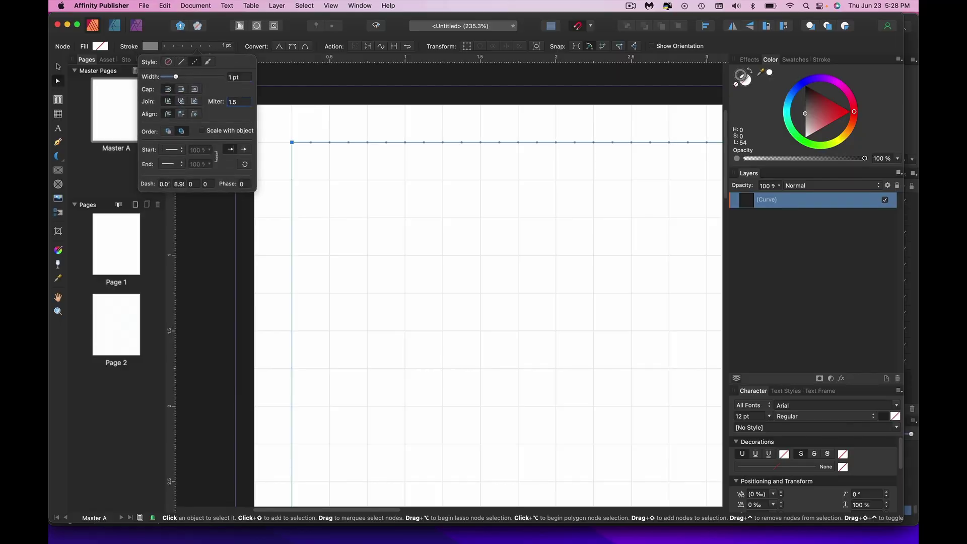
- Set the line's dash pattern to a 0.1 dash and a 17.85 gap to match the grid
scroll(318, 138, up, 5)
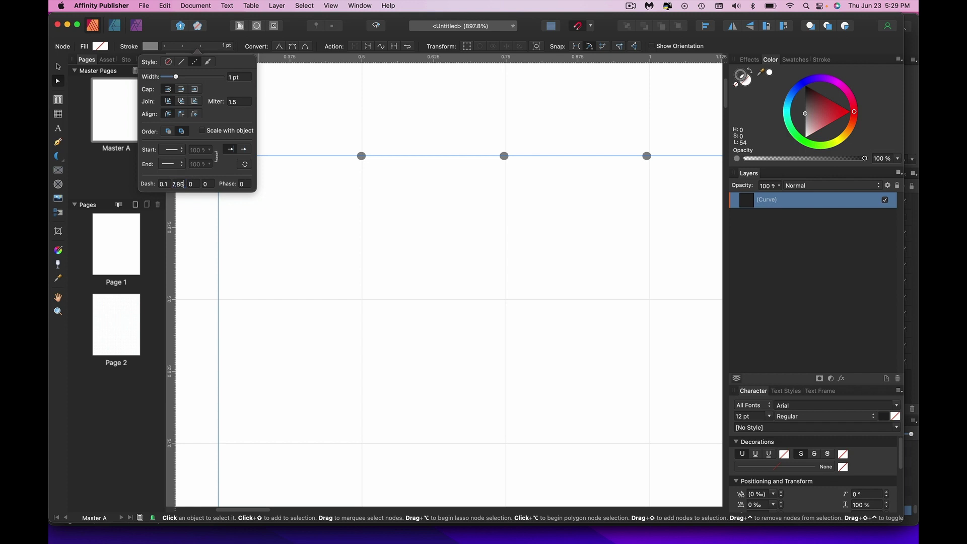
key(Return)
scroll(266, 177, down, 5)
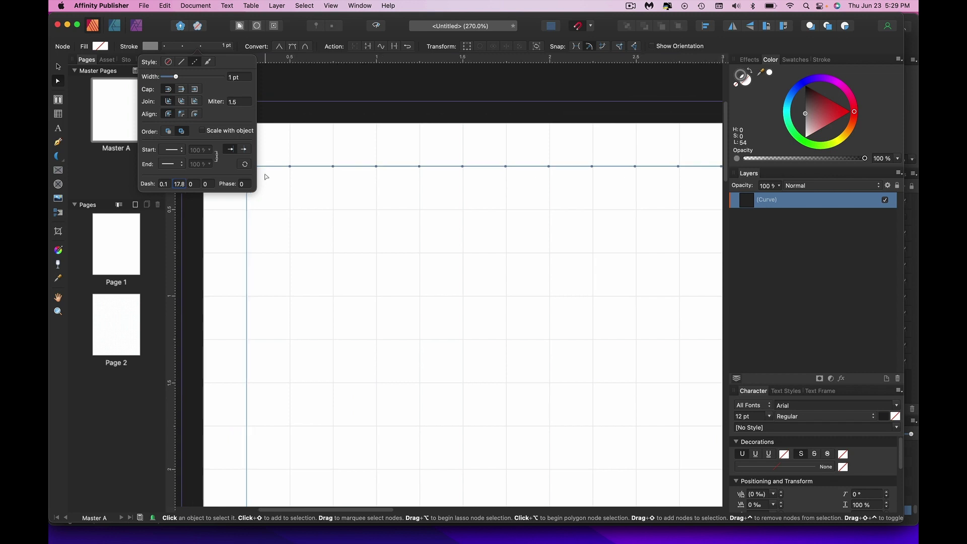
- Examine the dots along the upper margin line from end to end, with the grid both shown and hidden
scroll(266, 177, right, 10)
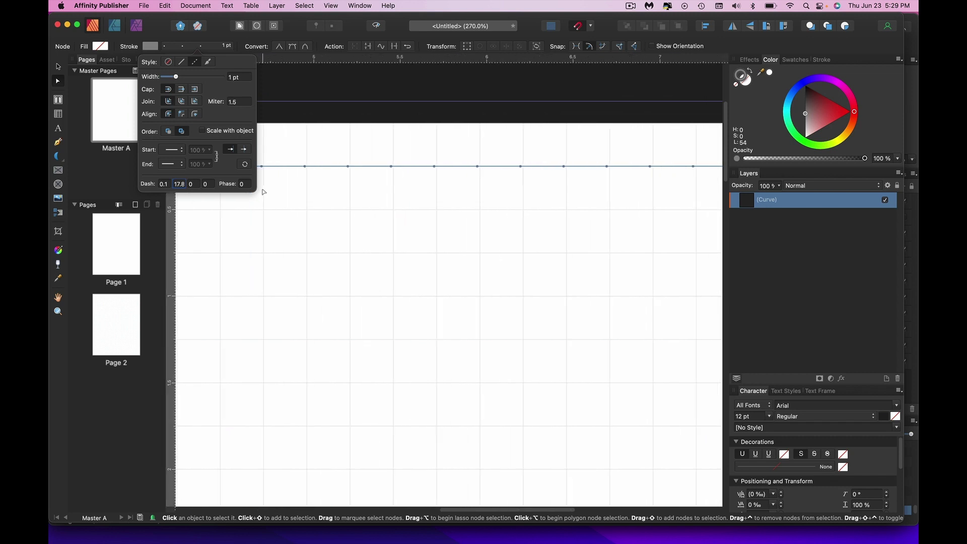
scroll(264, 191, right, 8)
scroll(468, 163, up, 5)
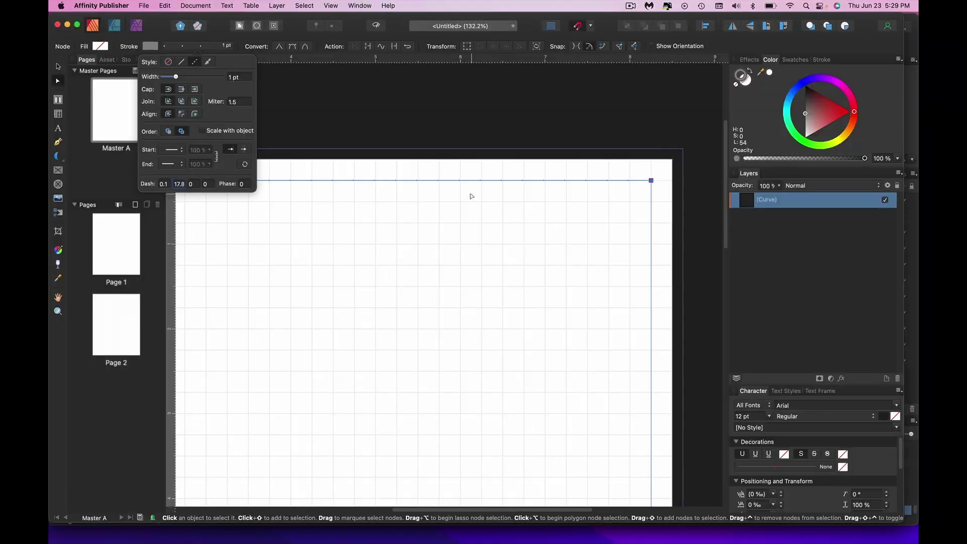
scroll(472, 196, left, 1)
key(super+apostrophe)
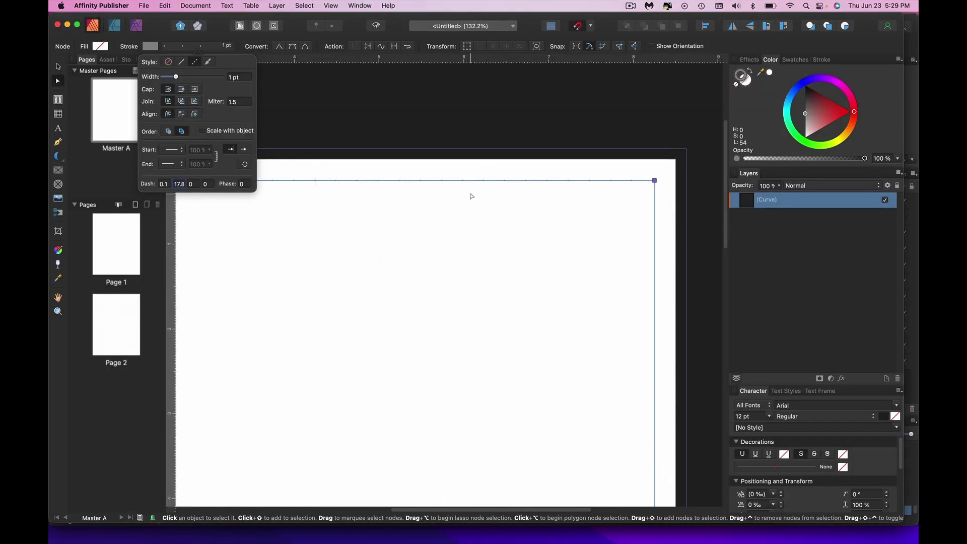
click(392, 129)
scroll(391, 129, left, 5)
scroll(391, 129, left, 5)
key(super+apostrophe)
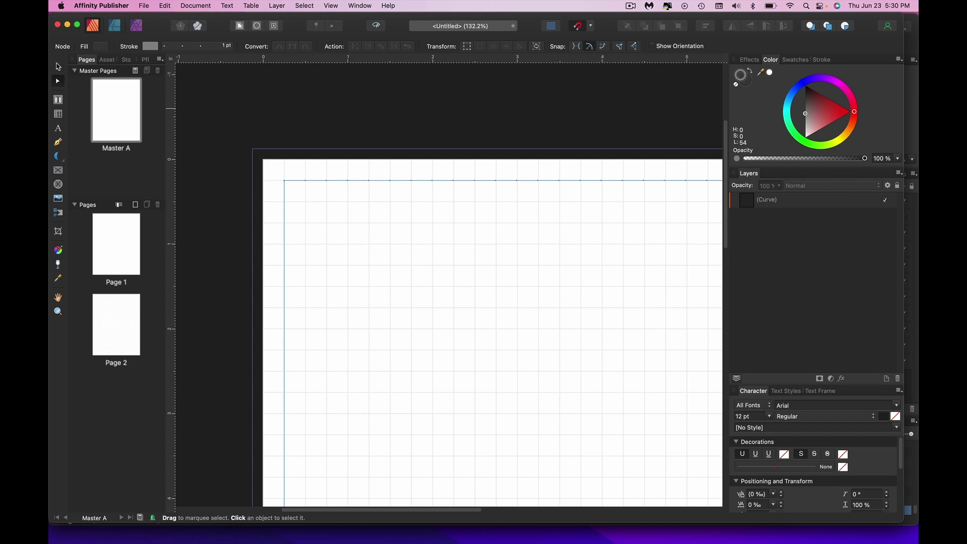
- Duplicate the dotted line one grid row down, 0.25 in below the original
scroll(341, 190, up, 5)
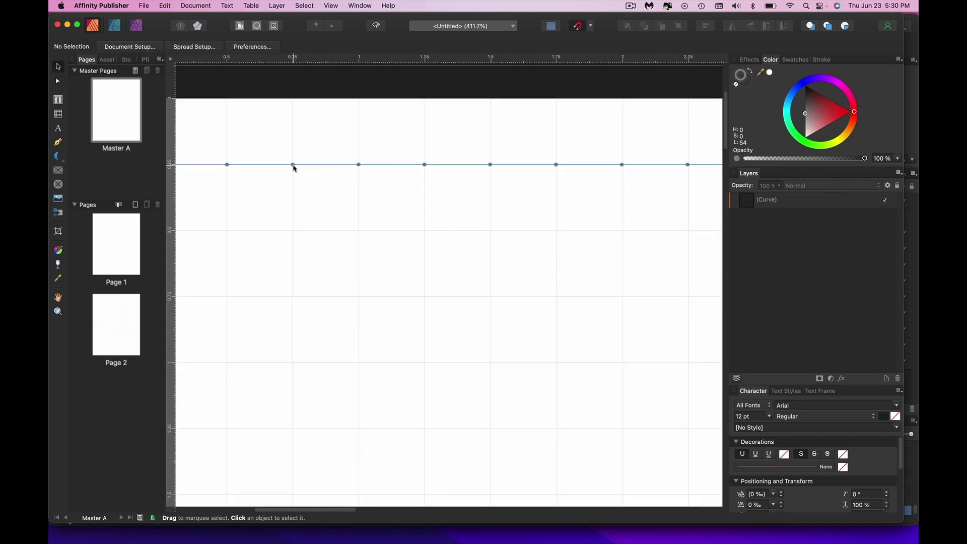
click(295, 168)
drag(295, 168, 301, 232)
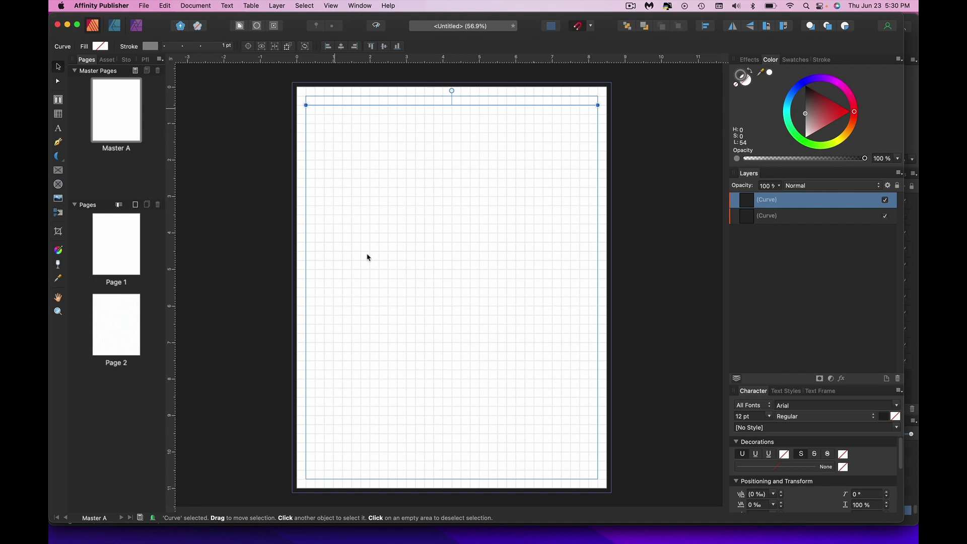
- Repeat the spaced duplication until the dotted lines reach the page's lower margin, and clear the selection
key(super+j)
key(super+j)
key(super+j)
key(super+j)
key(super+j)
key(super+j)
key(super+j)
key(super+j)
key(super+j)
key(super+j)
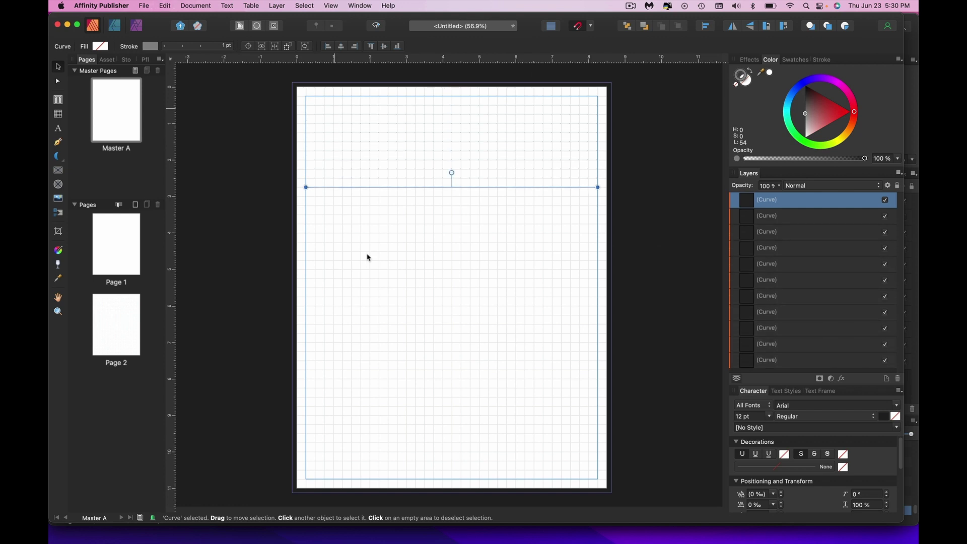
key(XF86AudioMute)
key(super+j)
key(super+j)
key(super+j)
key(super+j)
key(super+j)
key(super+j)
key(super+j)
key(super+j)
key(super+j)
key(super+j)
key(super+j)
key(super+j)
key(super+j)
key(super+j)
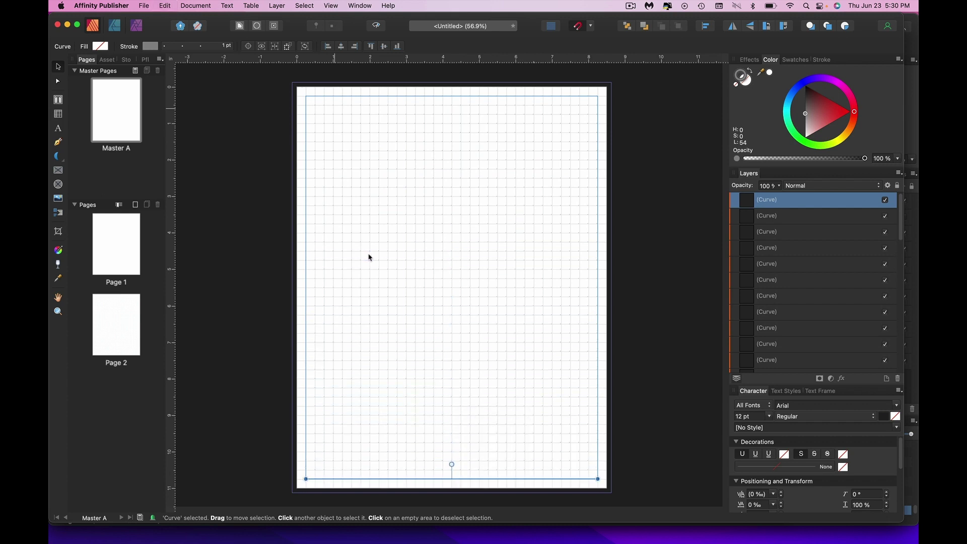
click(283, 164)
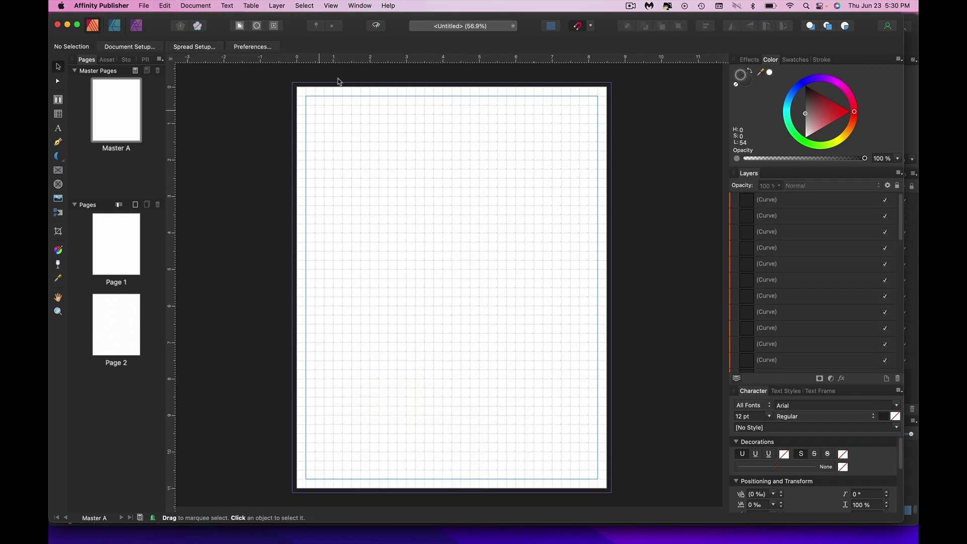
- Snap the lowest dotted line onto the page's lower margin
scroll(520, 377, up, 3)
scroll(520, 376, down, 2)
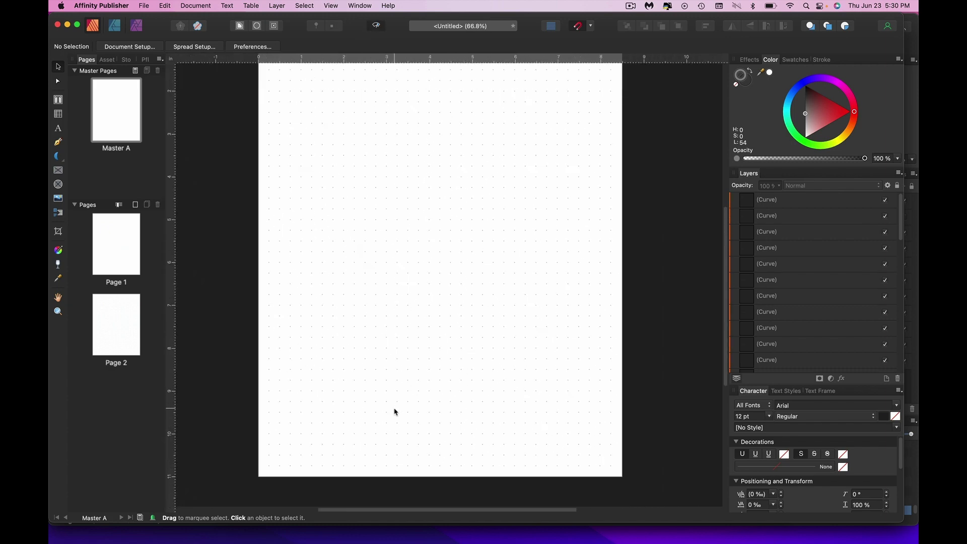
scroll(419, 430, up, 8)
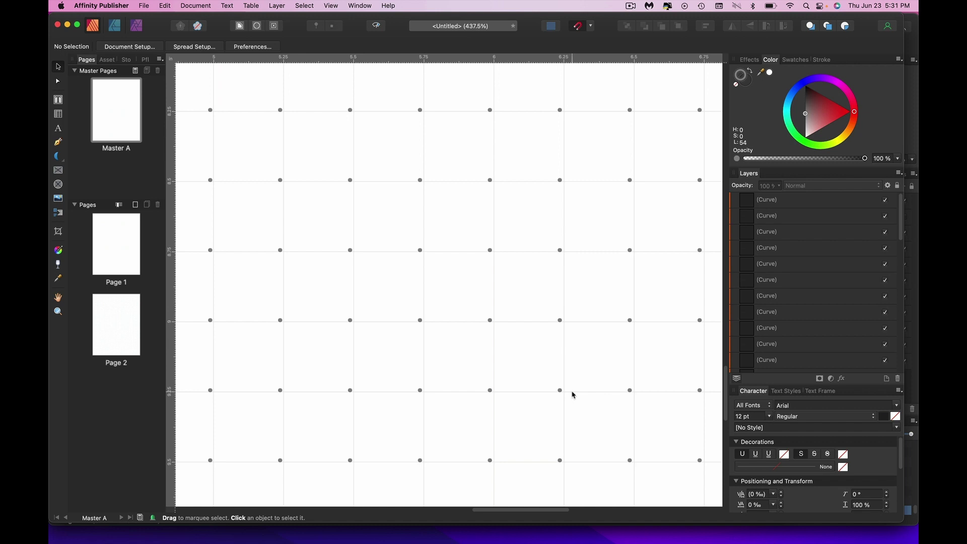
scroll(573, 394, down, 2)
scroll(364, 414, down, 5)
scroll(375, 307, up, 4)
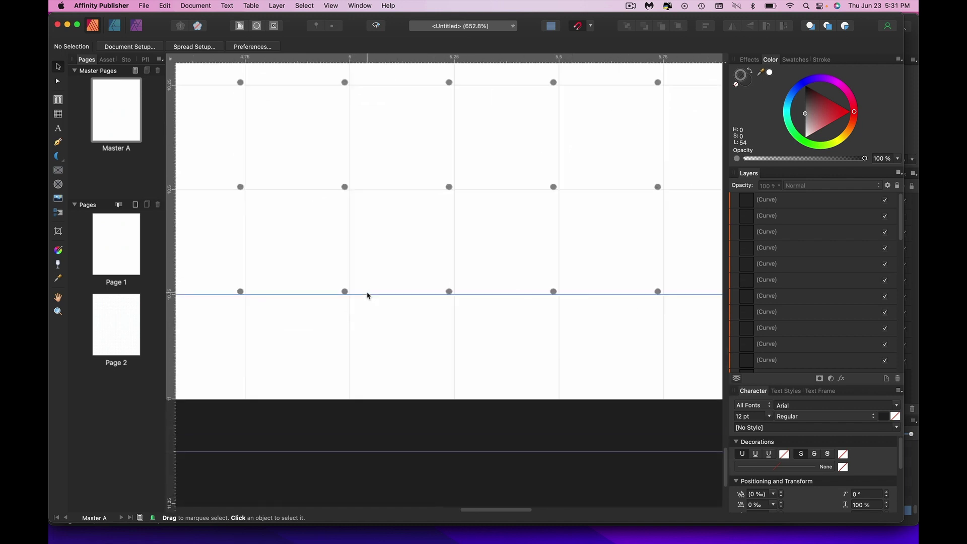
scroll(351, 298, up, 2)
click(342, 292)
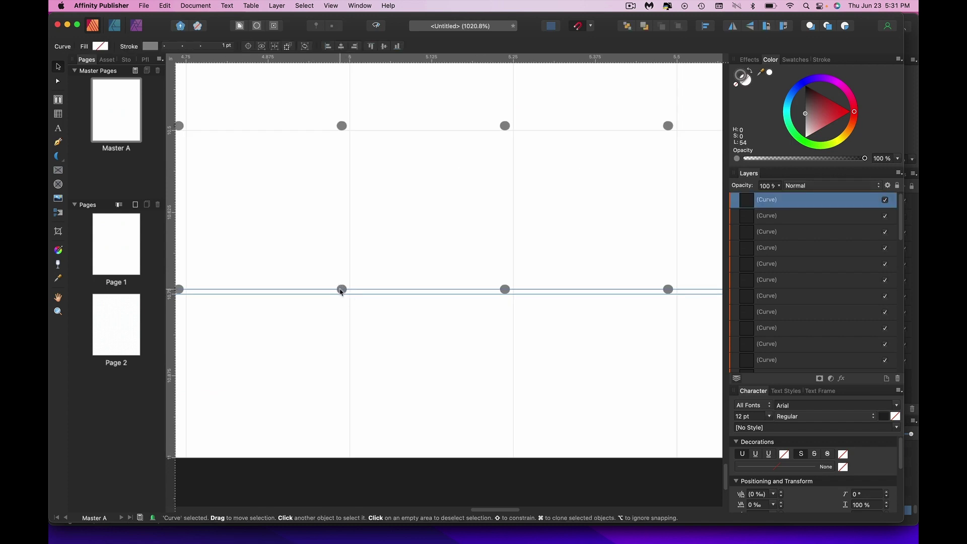
scroll(408, 292, down, 8)
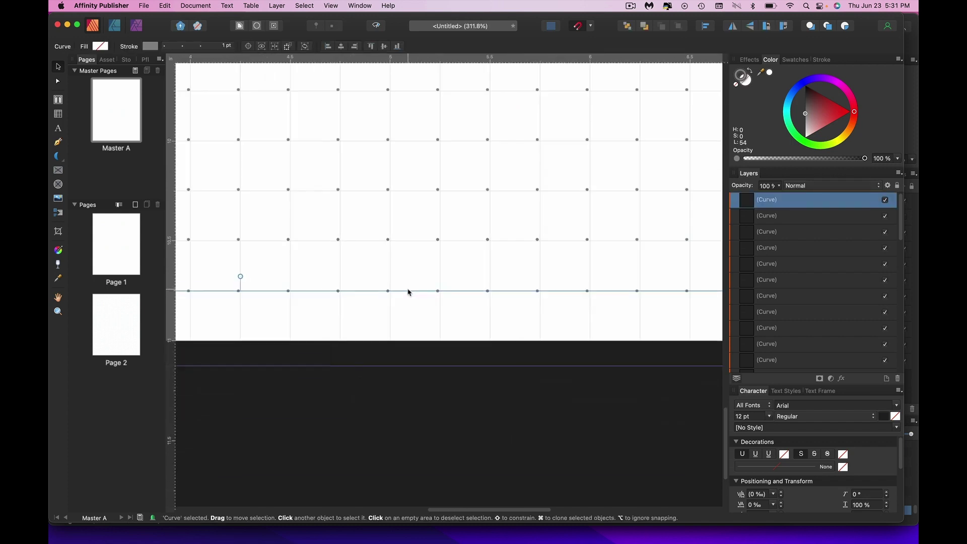
- Distribute all the dotted lines evenly in the vertical direction with automatic spacing
scroll(411, 289, up, 3)
scroll(412, 291, up, 2)
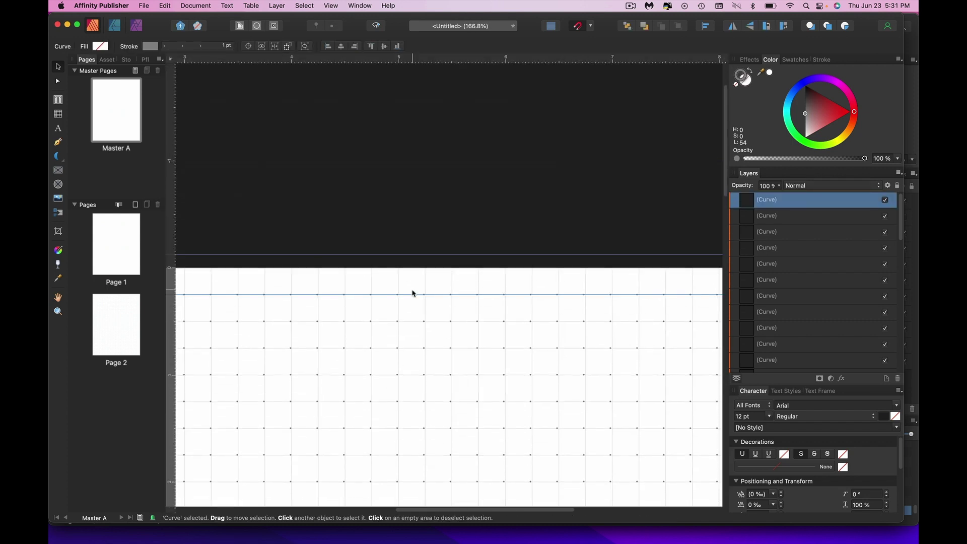
scroll(418, 292, up, 3)
key(super+a)
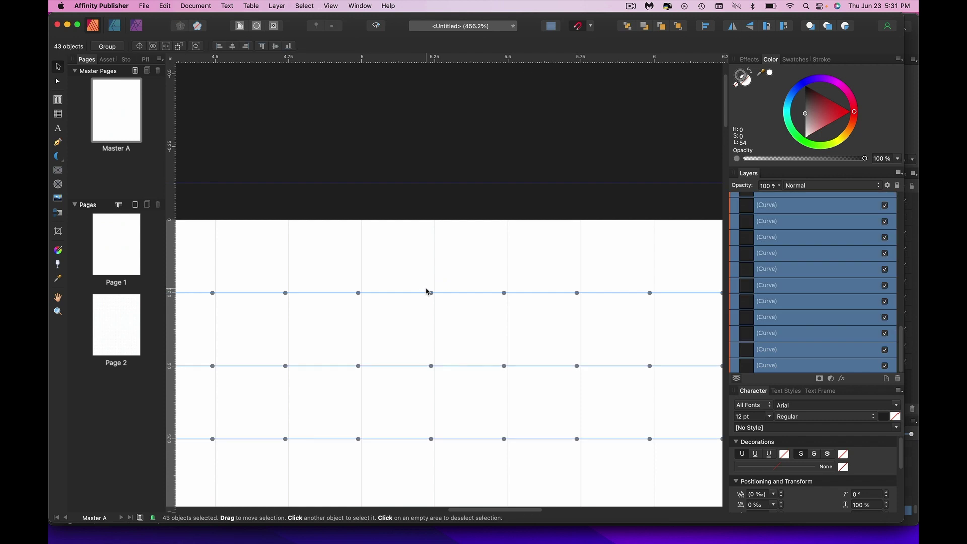
click(705, 27)
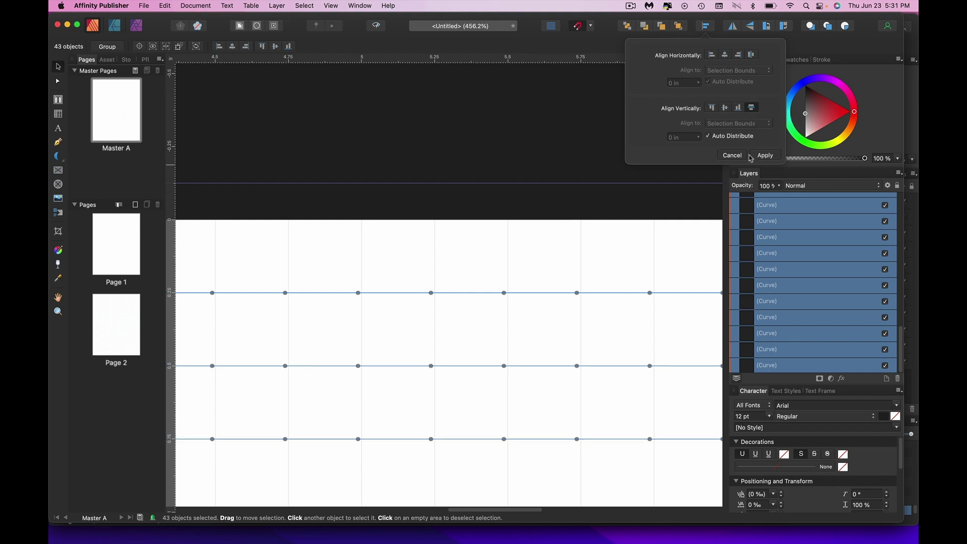
click(763, 159)
scroll(595, 277, down, 3)
scroll(597, 281, down, 15)
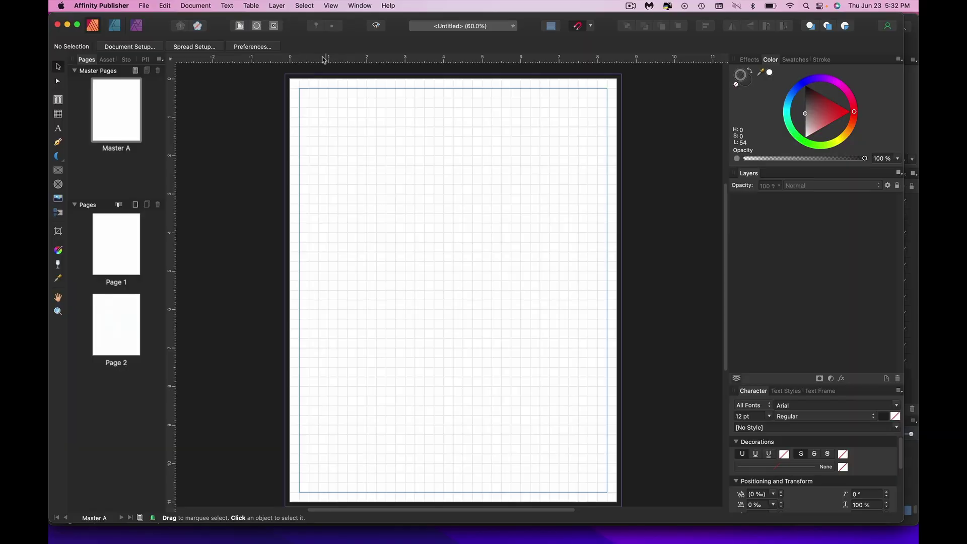
- Draw a dark grey circle without a stroke, about 0.08 in across, centred on the page's upper-left margin corner
scroll(300, 112, up, 3)
scroll(333, 123, up, 5)
scroll(334, 124, up, 3)
drag(58, 156, 119, 169)
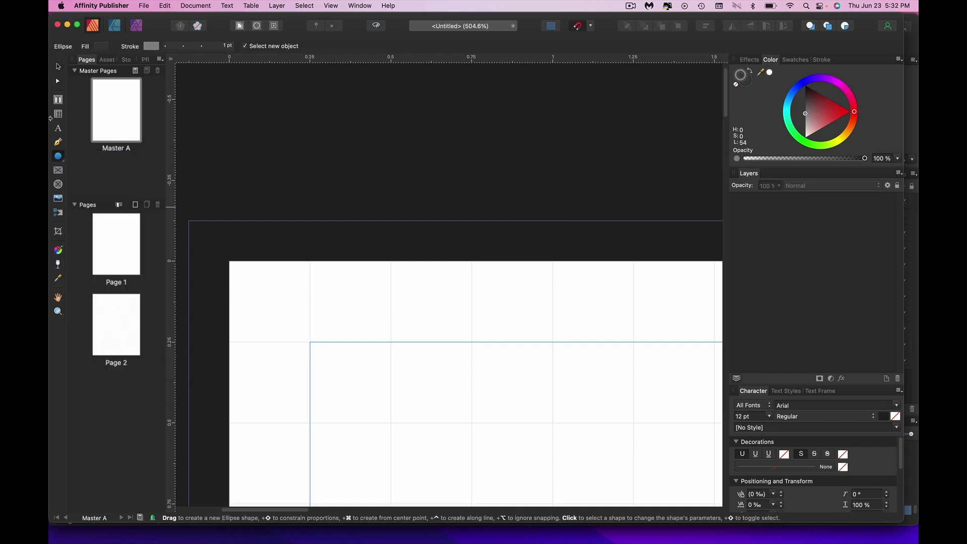
scroll(308, 351, up, 4)
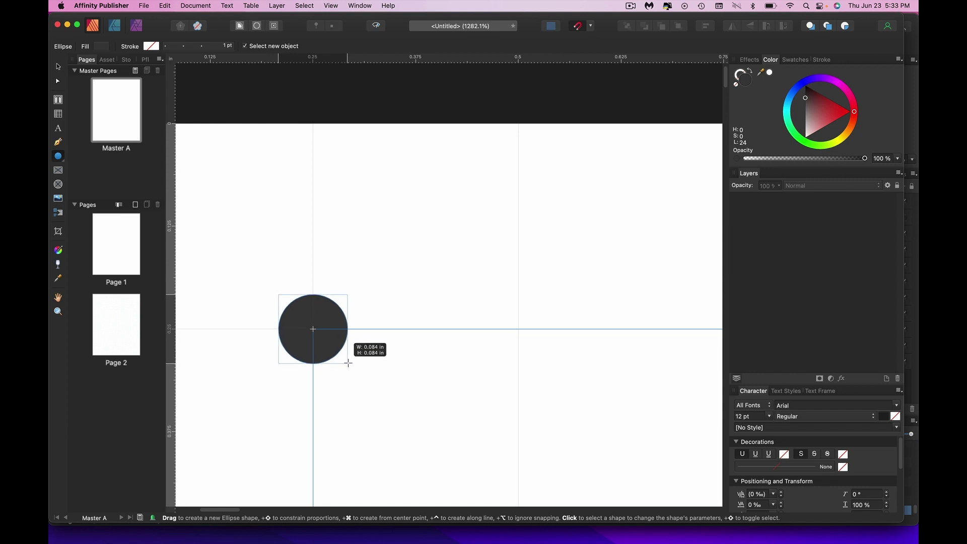
drag(352, 368, 347, 358)
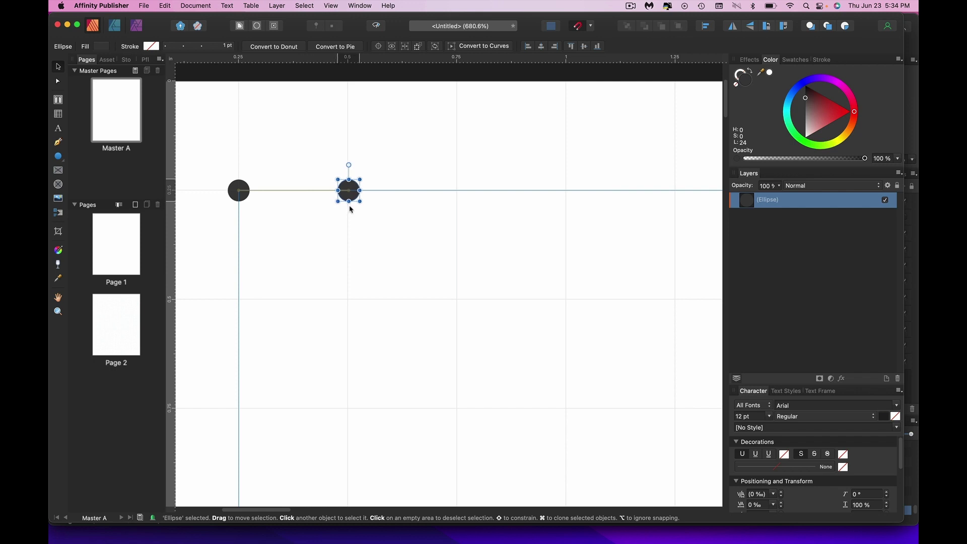
- Duplicate the circle 0.25 in to the right and repeat the duplication until the row reaches the right margin
drag(351, 209, 351, 209)
key(super+0)
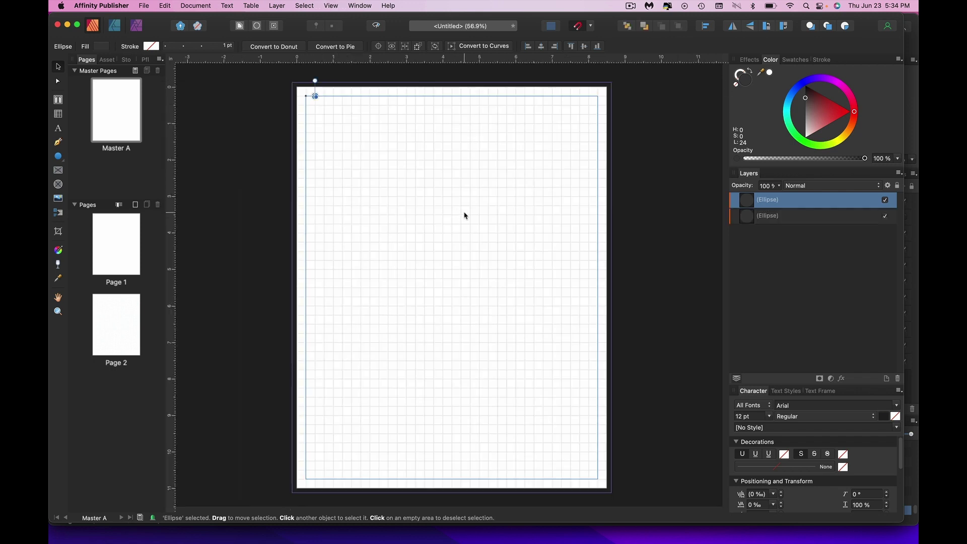
key(super+j)
key(super+j)
key(super+j)
key(super+j)
key(super+j)
key(super+j)
key(super+j)
key(super+j)
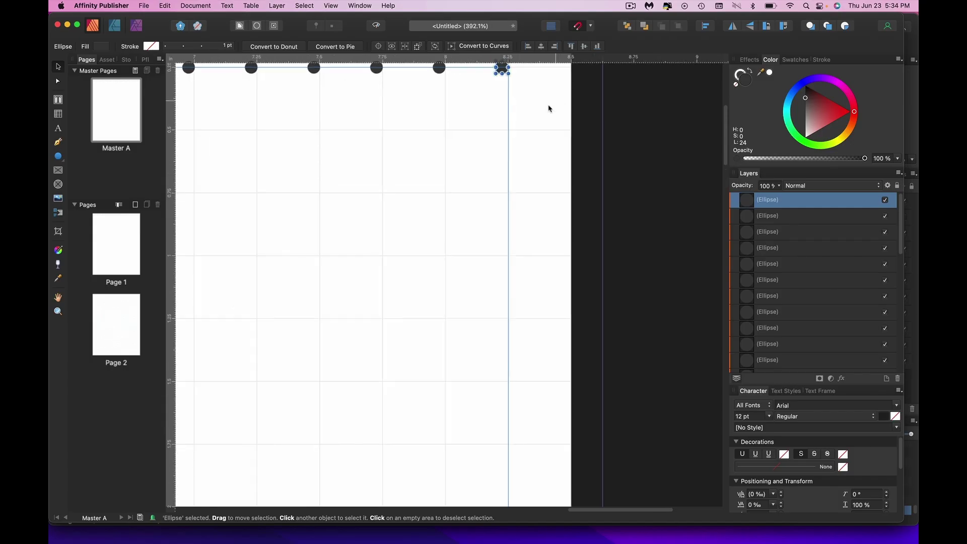
- Move the last circle of the row so it is centred on the page's upper-right margin corner
scroll(520, 117, up, 5)
scroll(521, 136, up, 3)
scroll(502, 219, up, 3)
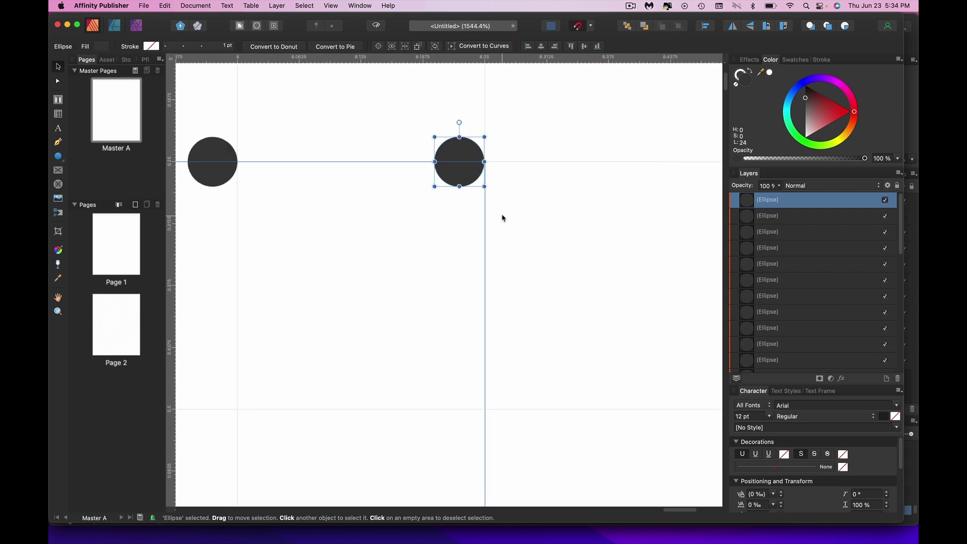
drag(456, 171, 480, 167)
- Distribute all the circles in the row evenly in the horizontal direction with automatic spacing
key(super+a)
click(706, 26)
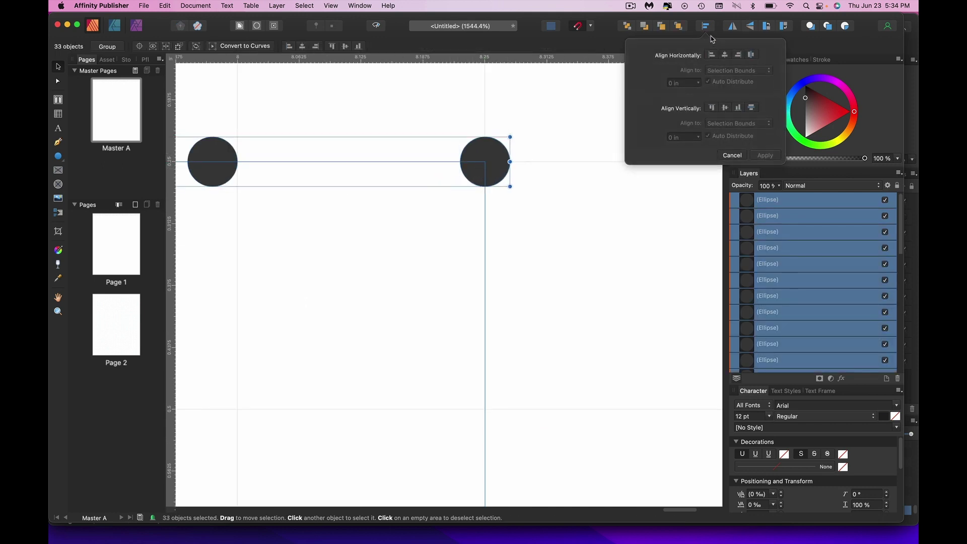
click(751, 54)
scroll(280, 168, down, 2)
scroll(283, 176, left, 10)
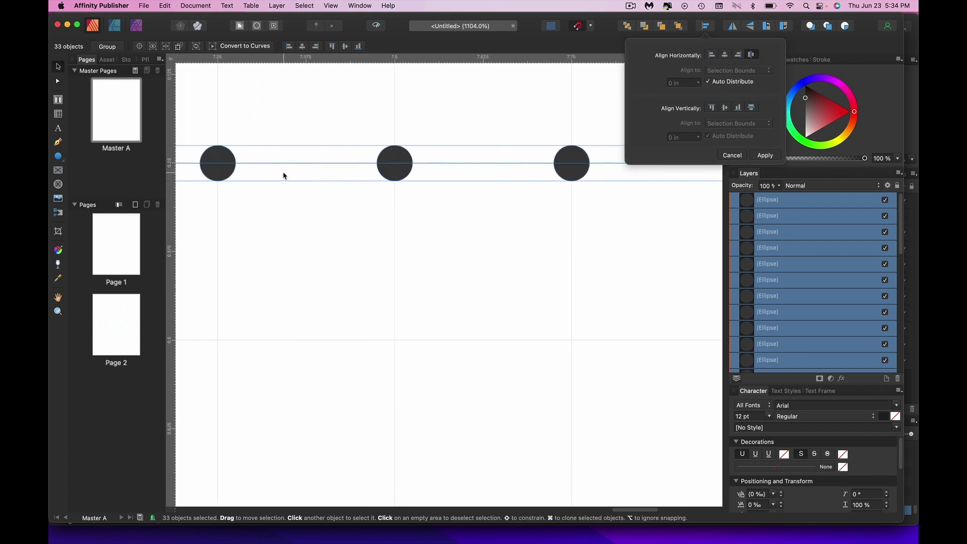
scroll(286, 169, down, 2)
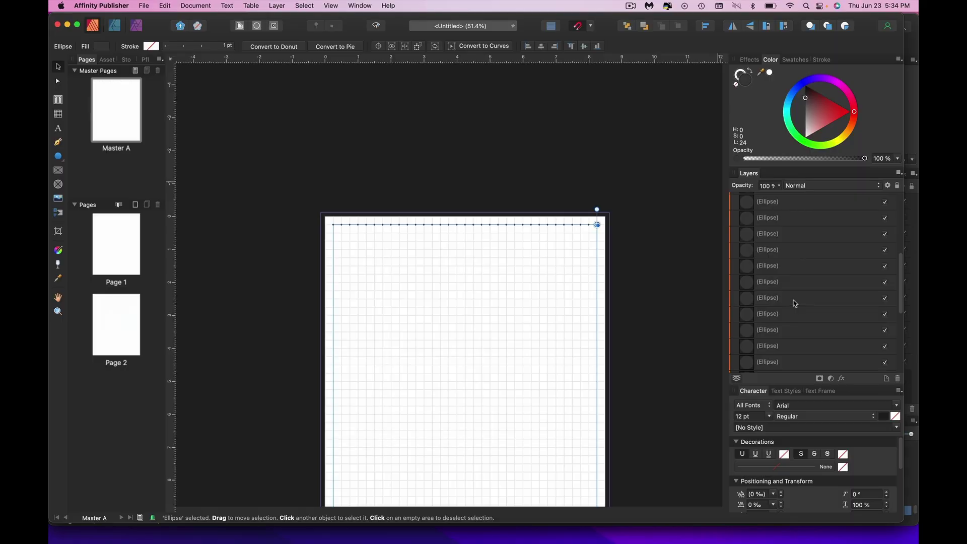
- Select all the circles in the top row and group them
scroll(795, 303, down, 5)
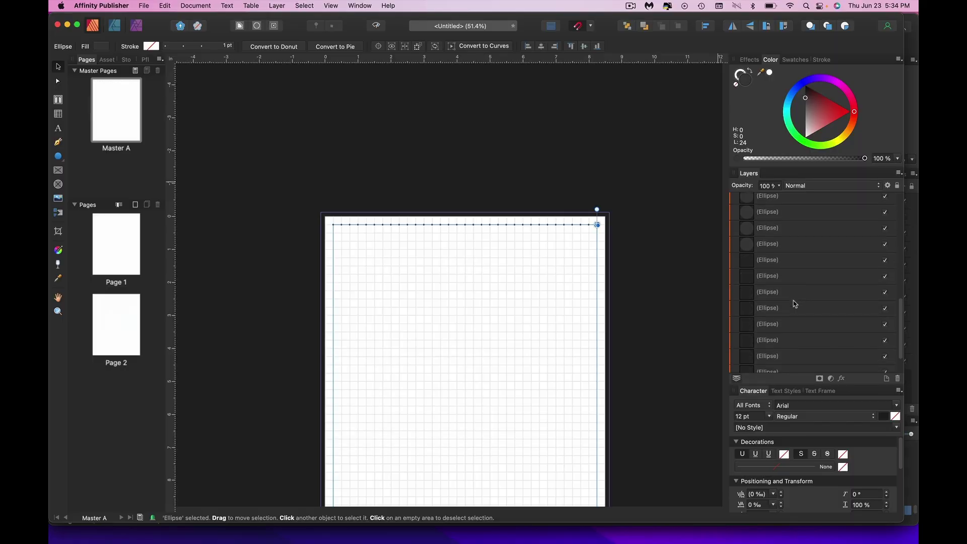
shift+click(793, 366)
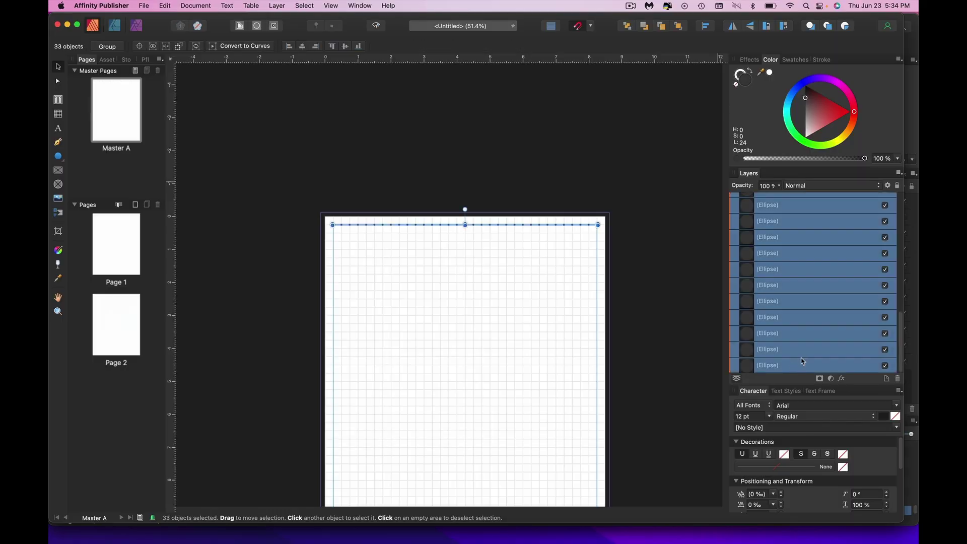
key(super+g)
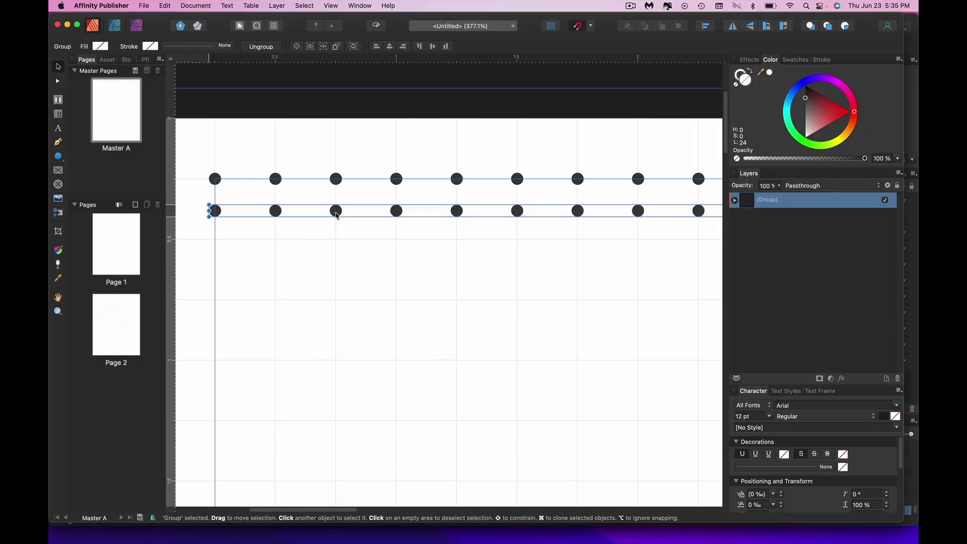
- Offset the duplicated row of circles 0.25 in down from the first and repeat the duplication until the rows nearly reach the bottom margin
drag(384, 210, 384, 237)
key(super+0)
key(super+j)
key(super+j)
key(super+j)
key(super+j)
key(super+j)
key(super+j)
key(super+j)
key(super+j)
key(super+j)
key(super+j)
key(super+j)
key(super+j)
key(super+j)
key(super+j)
key(super+j)
key(super+j)
key(super+j)
key(super+j)
key(super+j)
key(super+j)
key(super+j)
key(super+j)
key(super+j)
key(super+j)
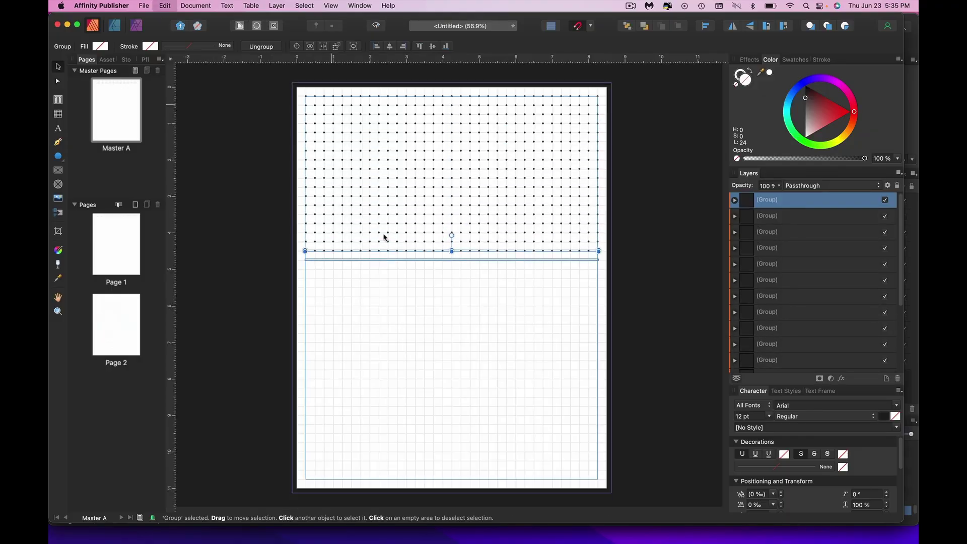
key(super+j)
key(super+j)
key(super+j)
key(super+j)
key(super+j)
key(super+j)
key(super+j)
key(super+j)
key(super+j)
key(super+j)
key(super+j)
key(super+j)
key(super+j)
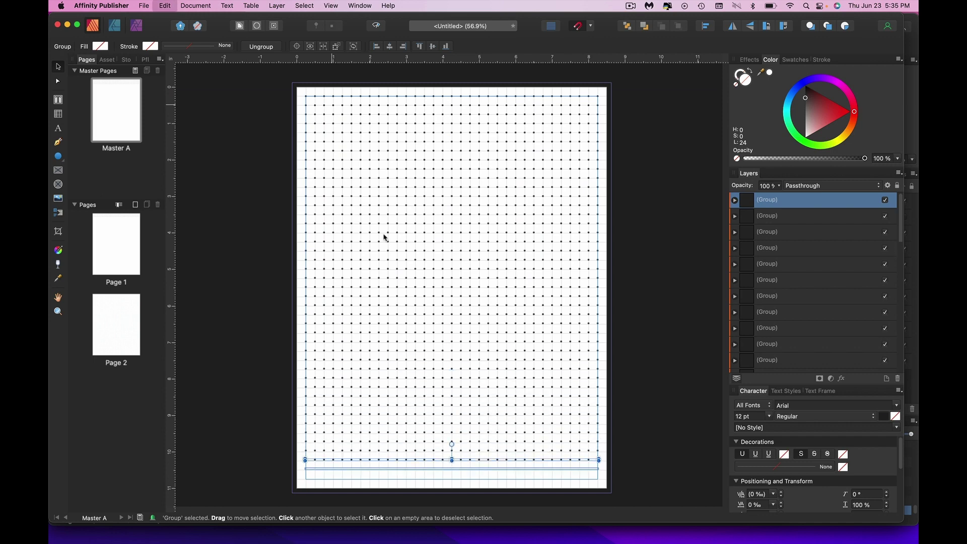
- Move the last row down so its circles are centred on the page's bottom margin
scroll(373, 456, up, 10)
scroll(379, 452, up, 5)
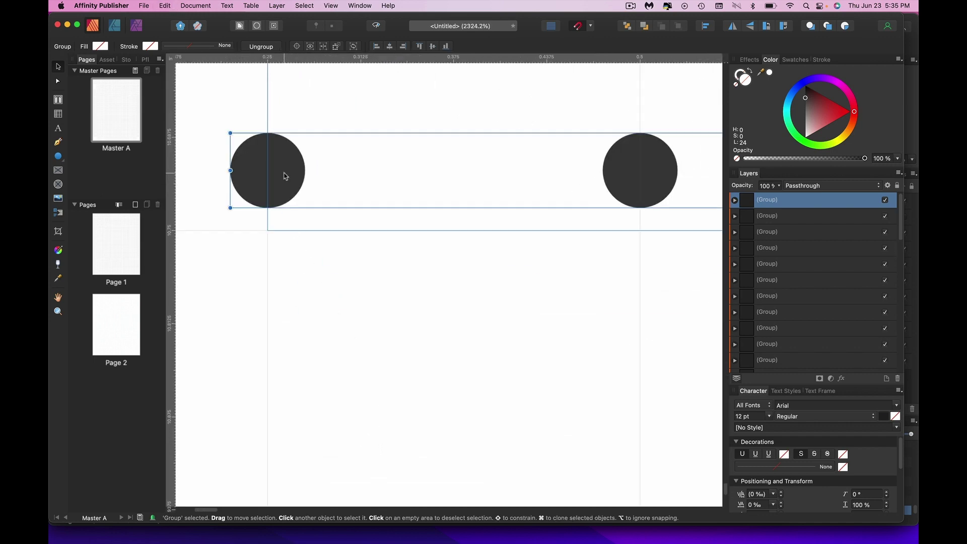
drag(284, 176, 283, 231)
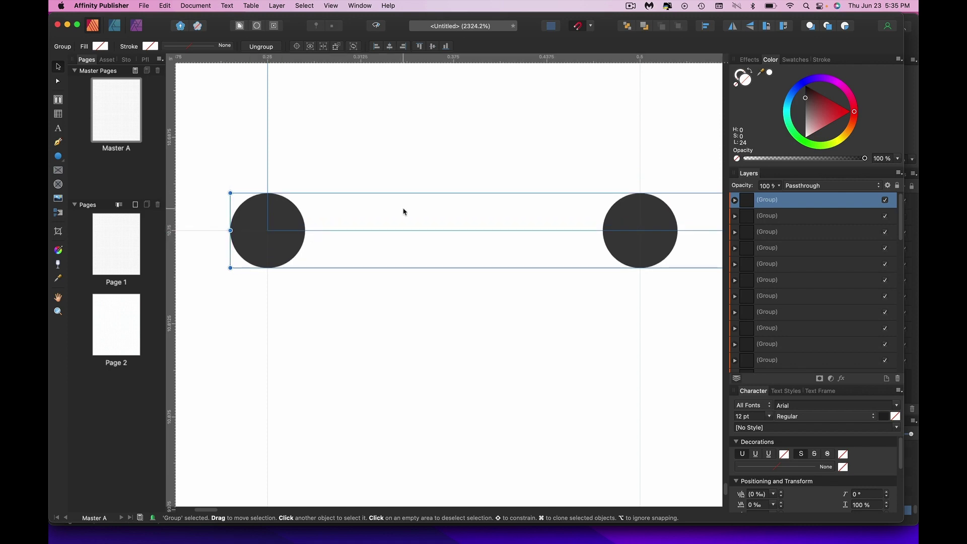
- Distribute all the circle rows evenly in the vertical direction with automatic spacing
key(super+a)
key(super+0)
click(706, 26)
click(753, 108)
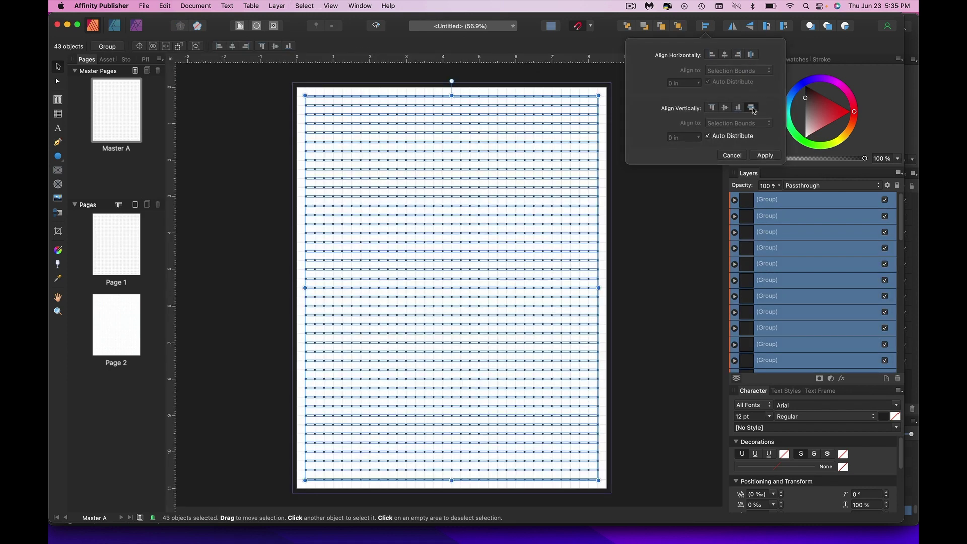
click(643, 391)
click(643, 391)
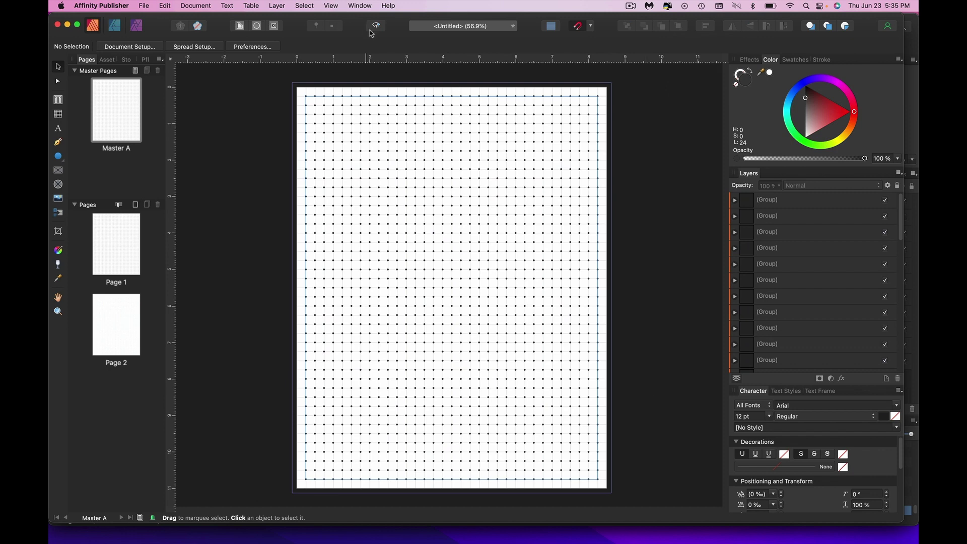
- In preview mode, group all the circle rows together and set the group's opacity to 23%
click(375, 27)
key(super+a)
key(super+g)
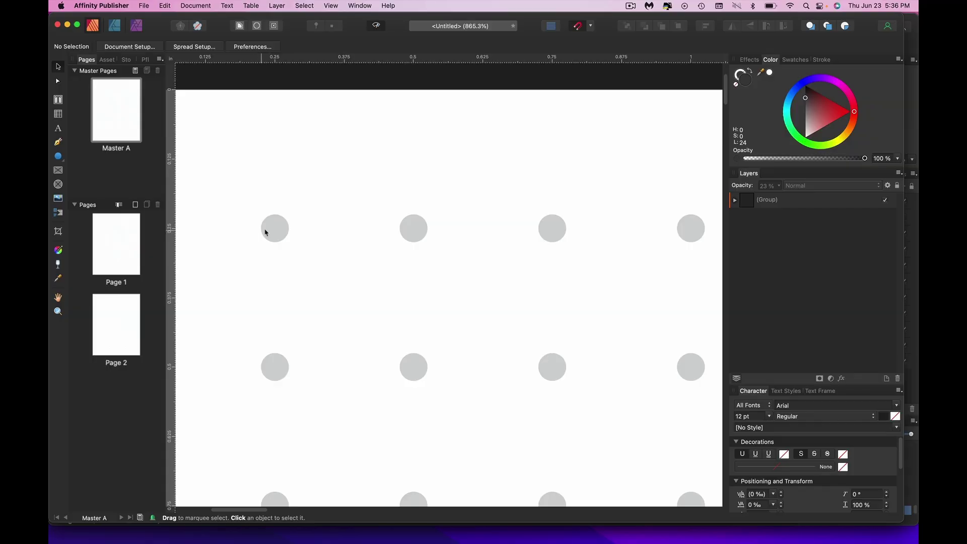
- Delete the dot on the upper-left margin corner and draw a dark grey star of about the same size in its place
click(266, 227)
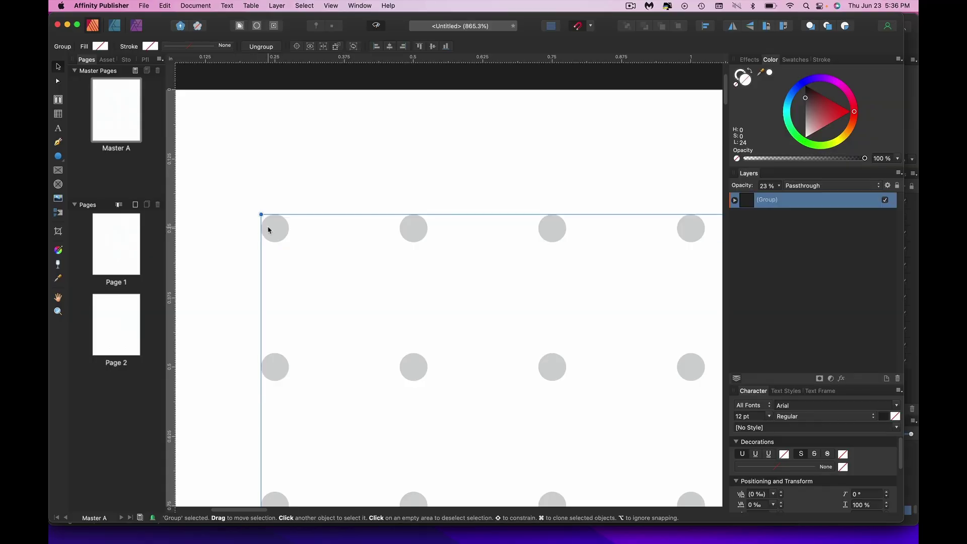
key(Delete)
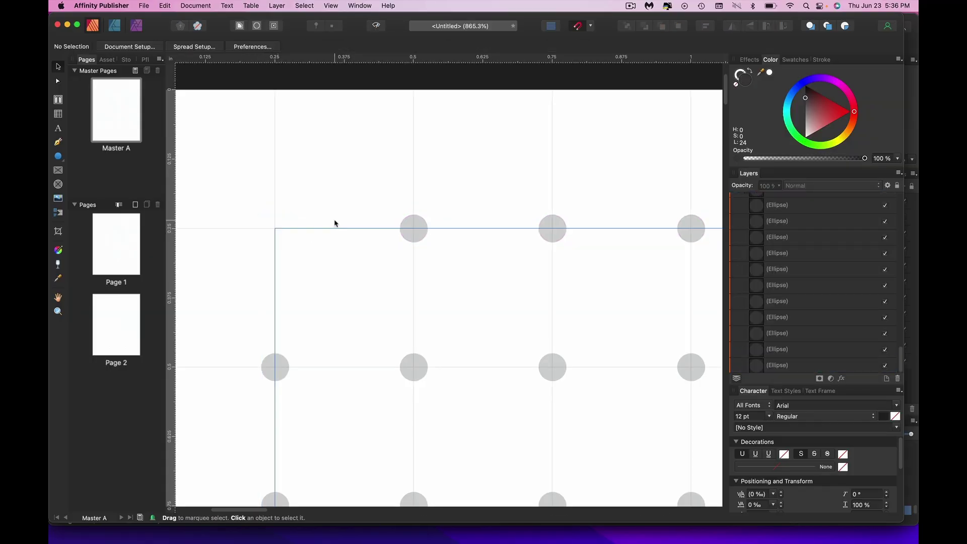
click(69, 157)
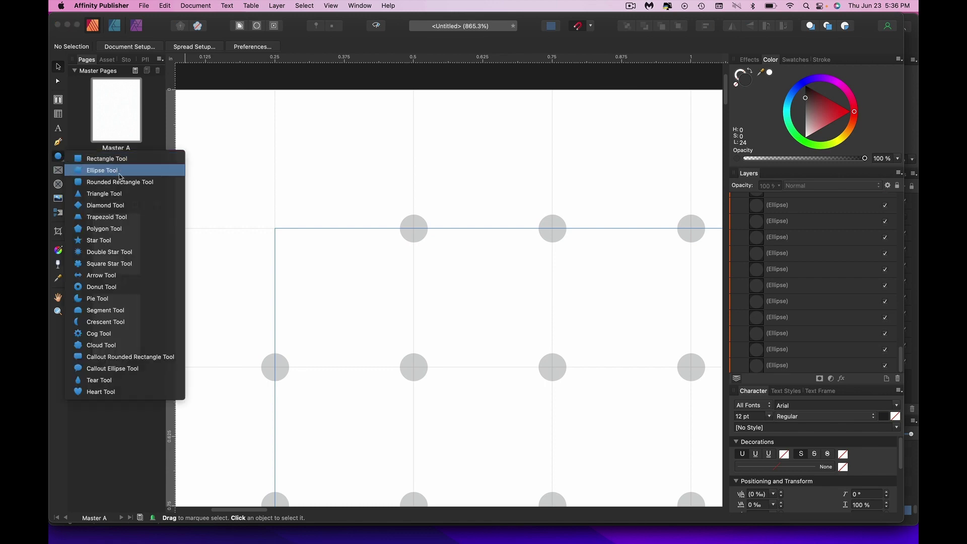
click(116, 241)
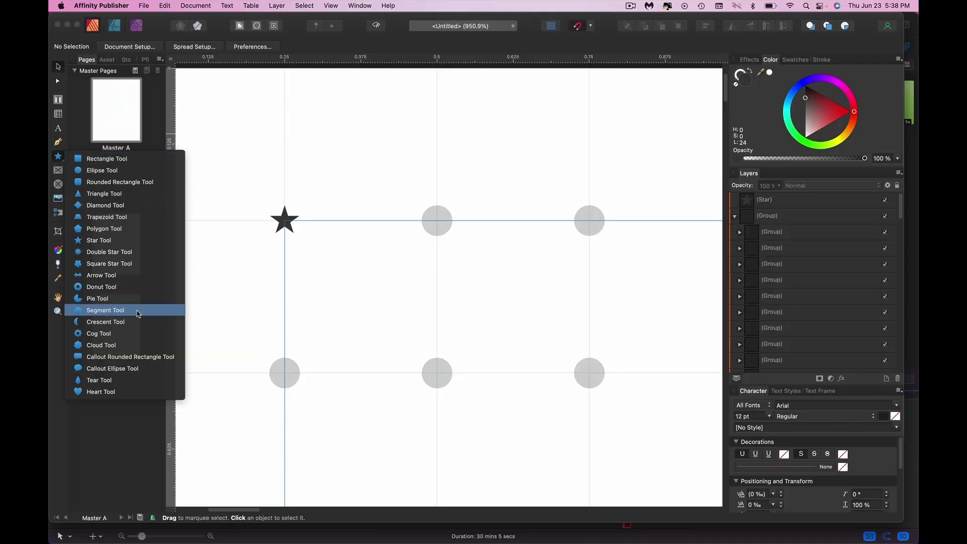
click(141, 328)
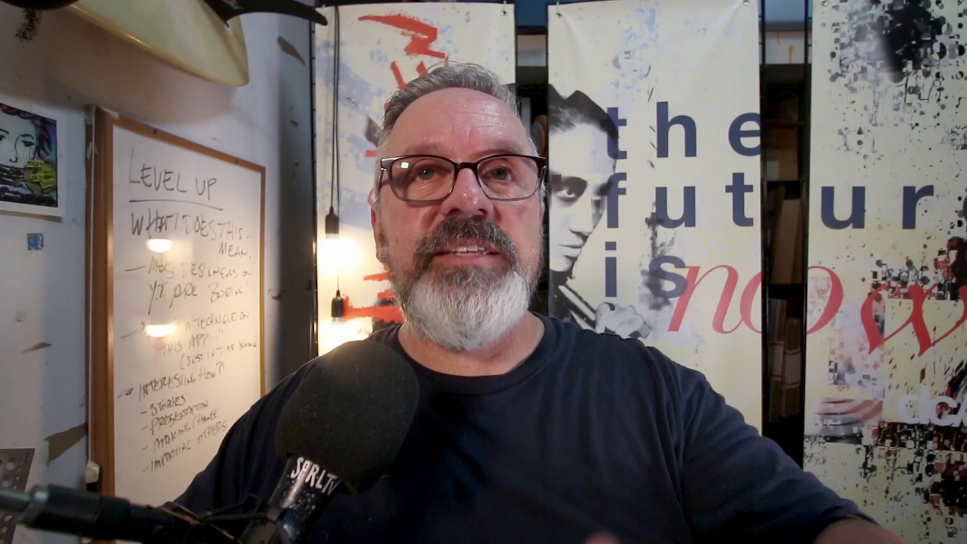